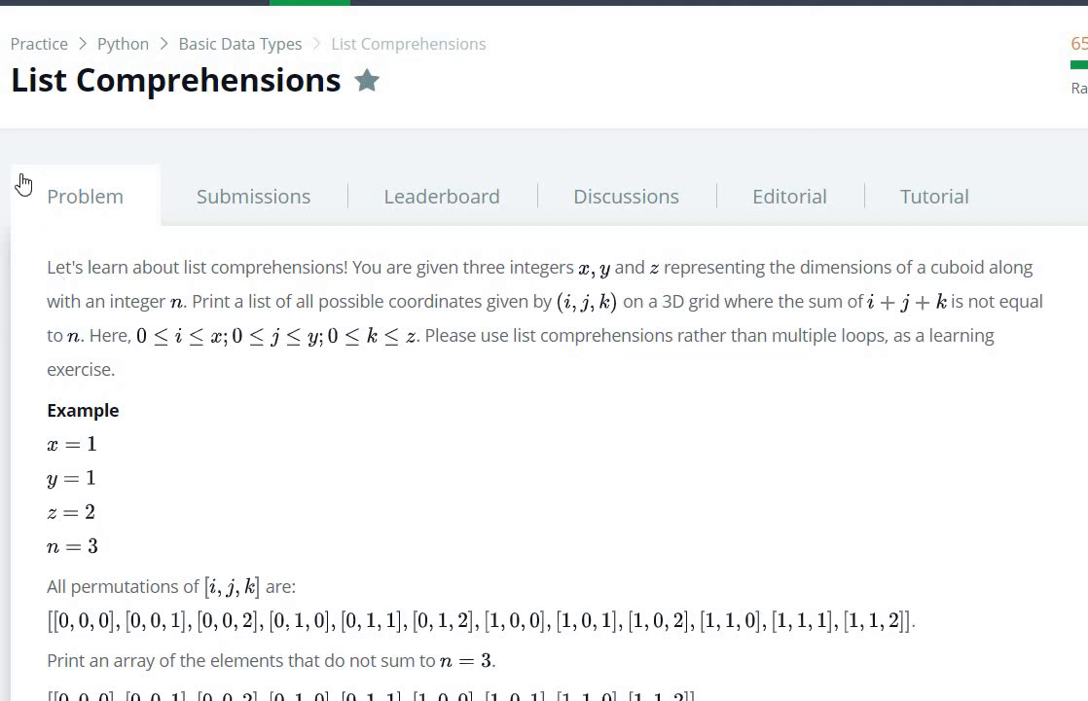
- Reread the problem's opening paragraph and the example values x = 1 and y = 1
mouse_move(146, 98)
mouse_down()
mouse_move(219, 110)
mouse_move(351, 88)
mouse_up()
click(370, 503)
scroll(370, 503, down, 2)
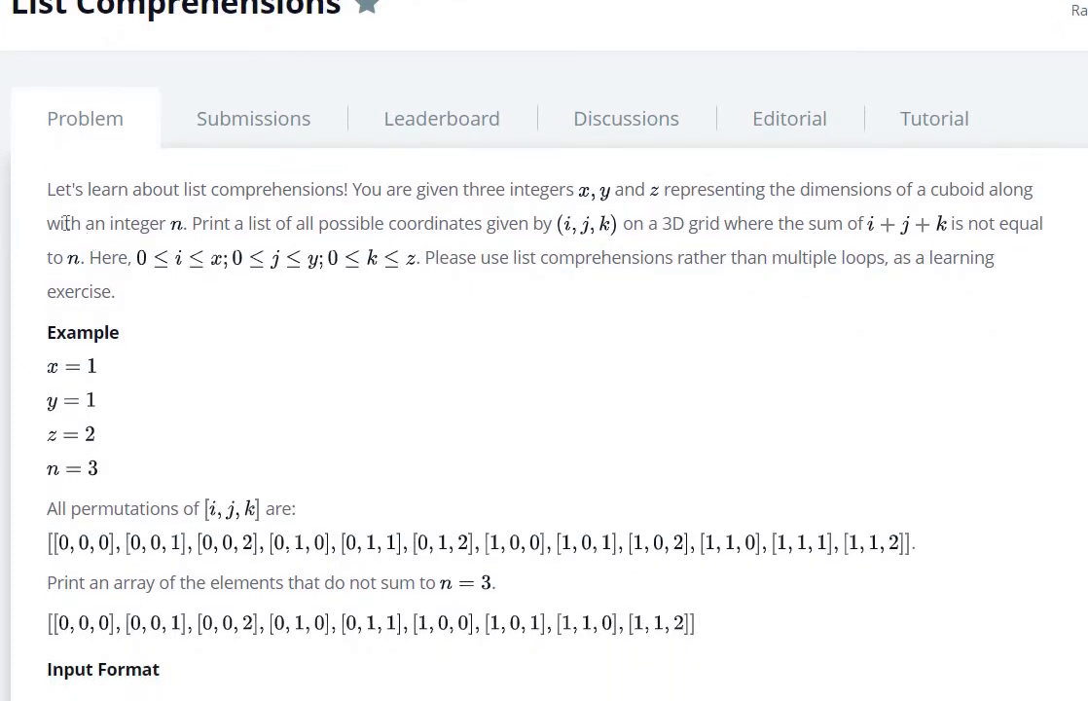
mouse_move(46, 188)
mouse_down()
mouse_move(339, 173)
mouse_move(616, 175)
mouse_move(761, 193)
mouse_move(1012, 189)
mouse_up()
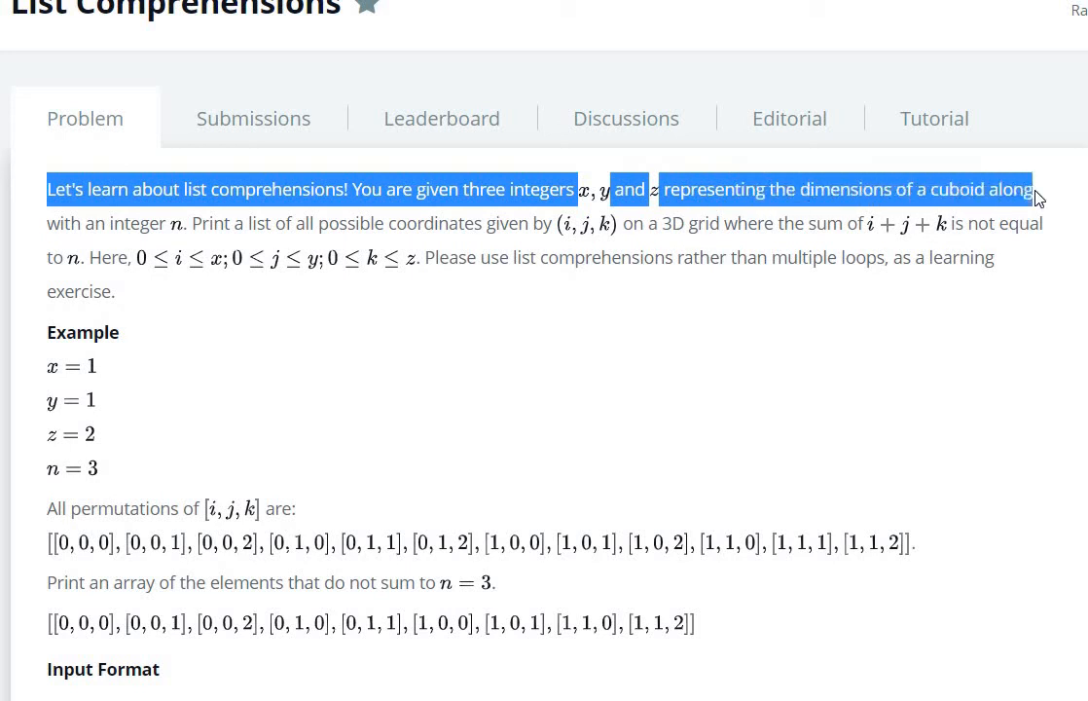
mouse_move(1012, 189)
mouse_down()
mouse_move(321, 248)
mouse_move(310, 226)
mouse_move(648, 225)
mouse_move(1005, 247)
mouse_move(654, 309)
mouse_up()
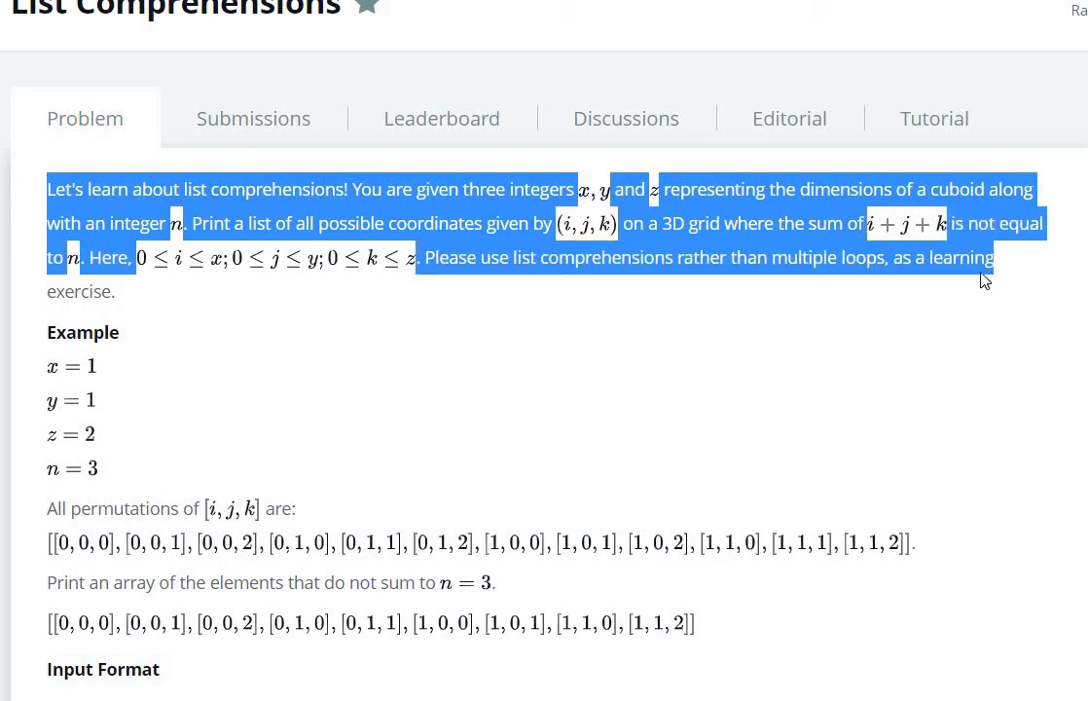
click(589, 346)
scroll(589, 347, down, 1)
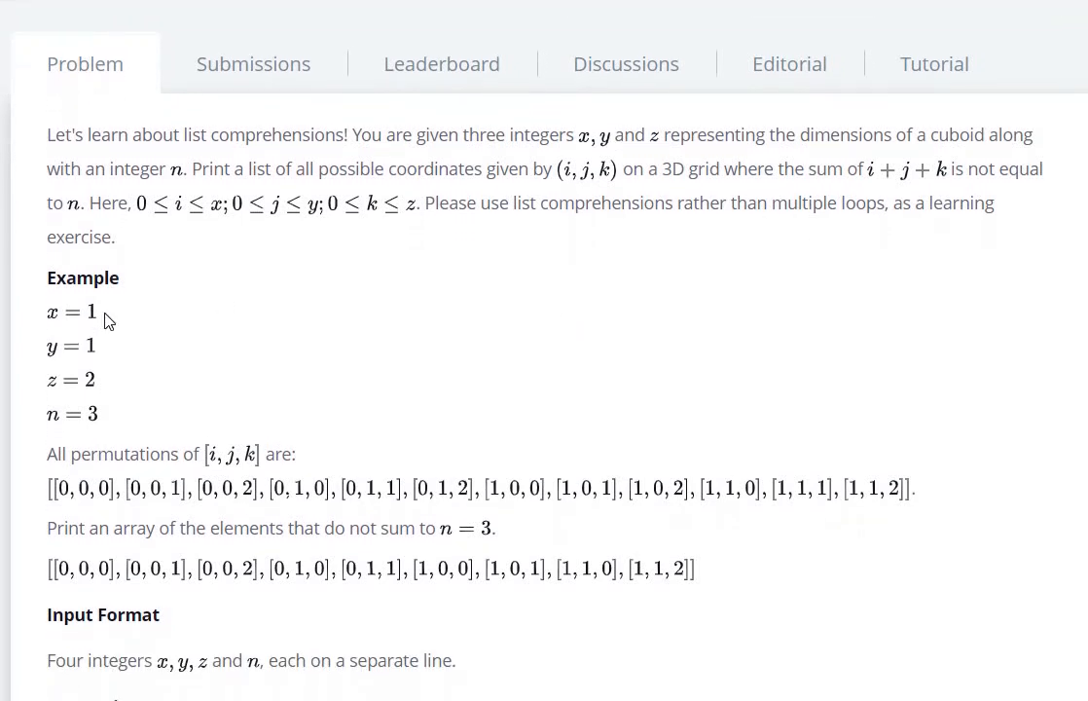
drag(102, 313, 107, 381)
click(160, 504)
scroll(161, 504, down, 1)
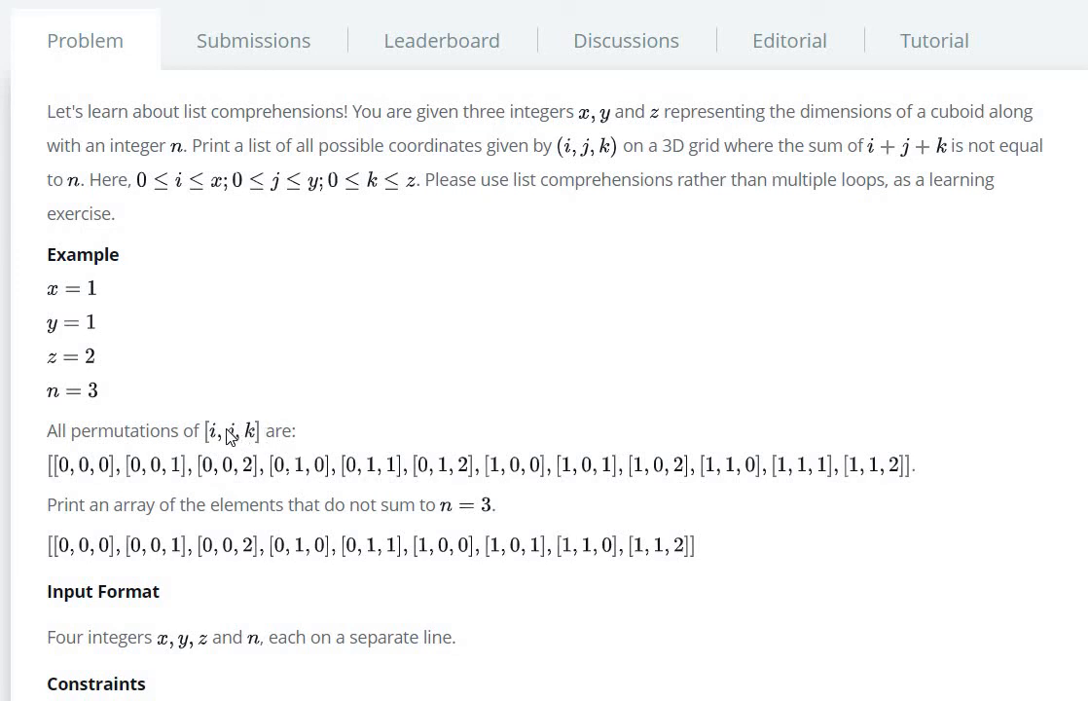
- Review the permutations of [i, j, k] line, the 3D grid wording and the not-equal-to-n condition
drag(194, 431, 297, 432)
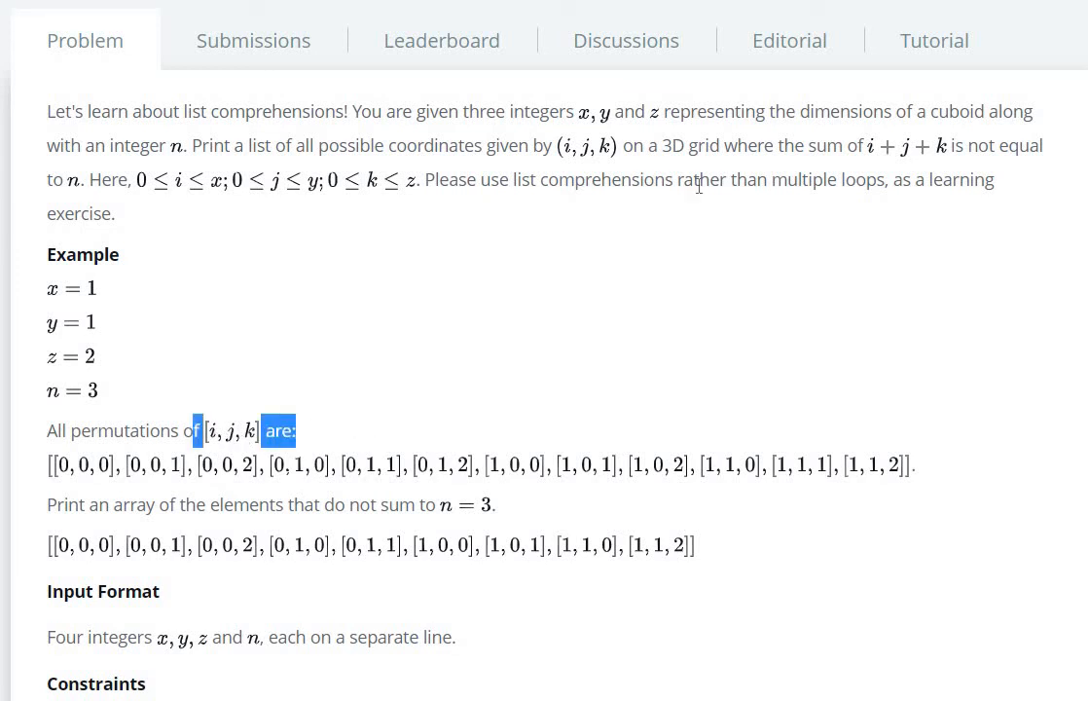
drag(663, 145, 725, 146)
click(737, 148)
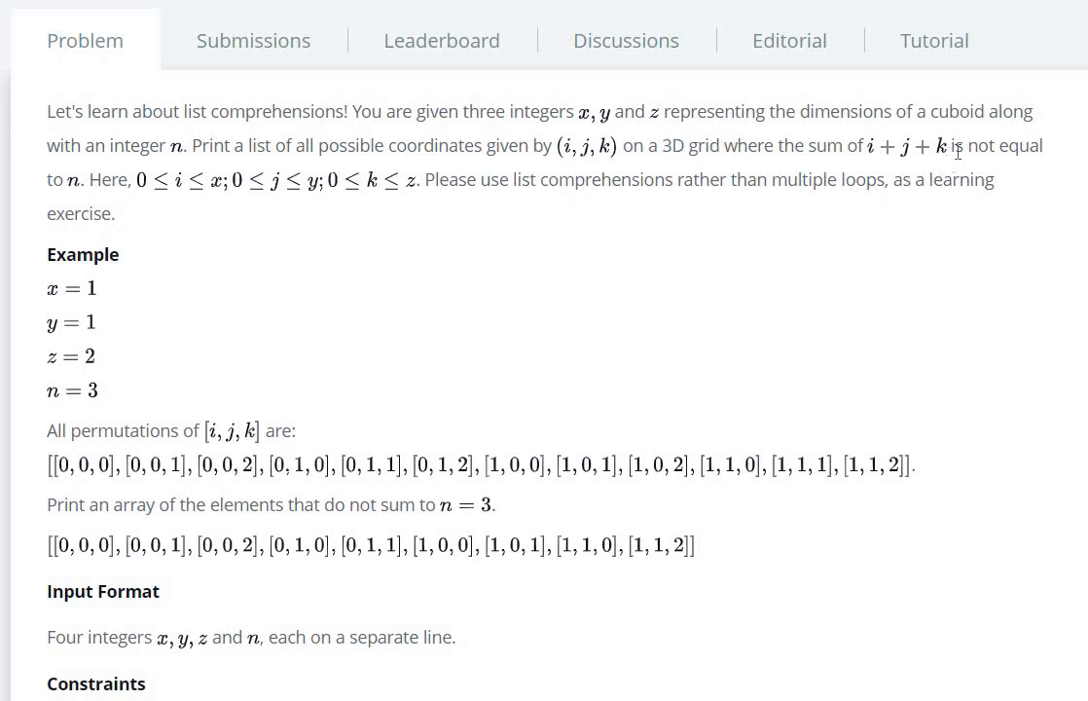
drag(969, 146, 1018, 184)
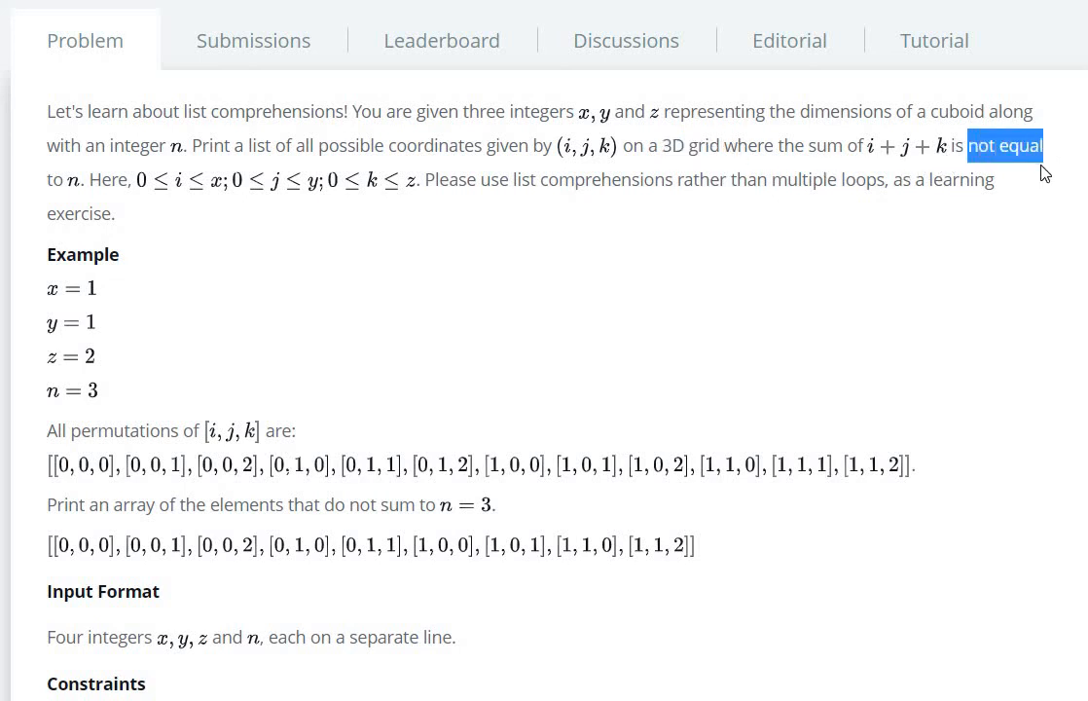
click(1019, 184)
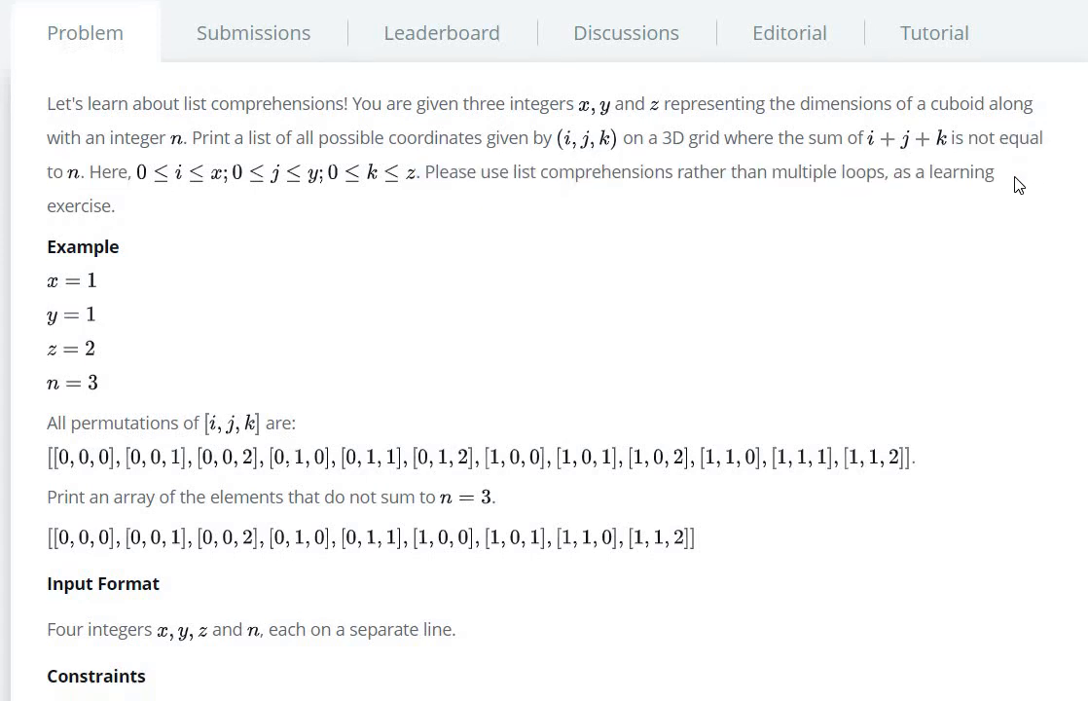
scroll(1013, 194, down, 2)
scroll(695, 288, down, 2)
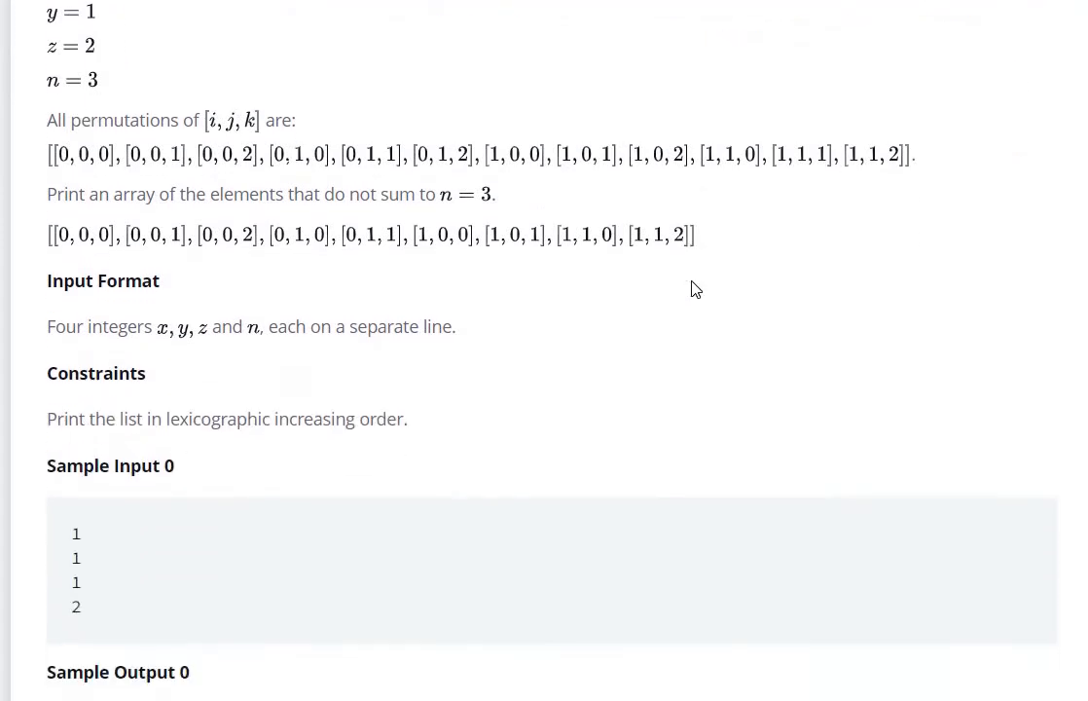
scroll(695, 288, down, 1)
scroll(695, 288, down, 2)
scroll(695, 288, down, 2)
scroll(695, 288, down, 3)
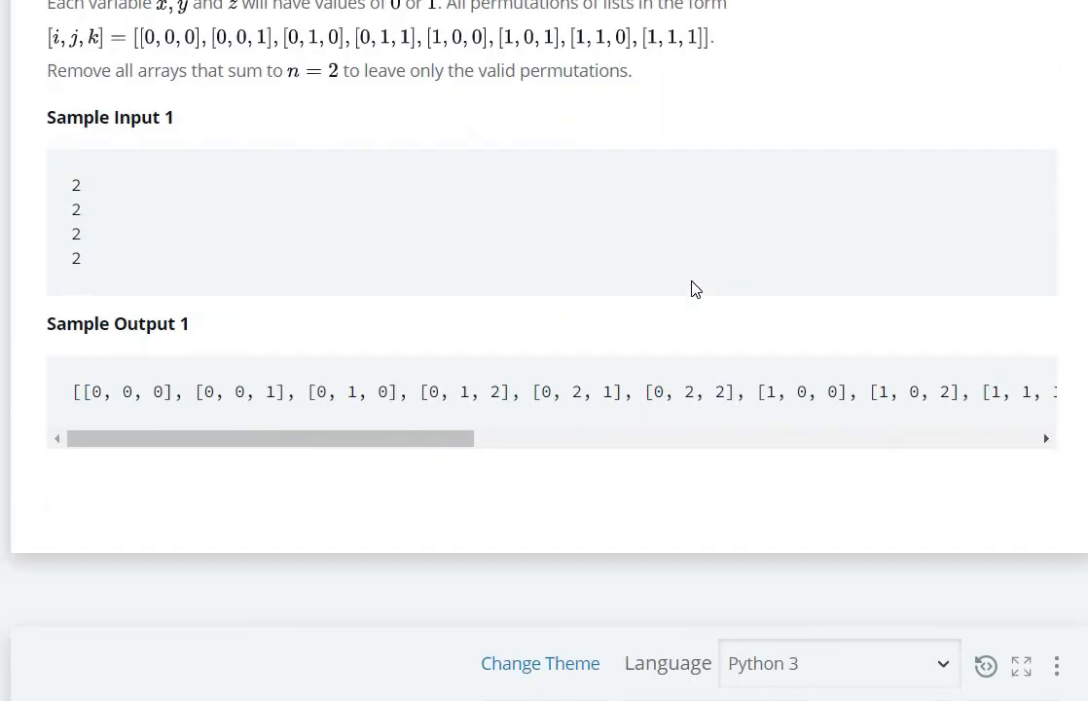
scroll(695, 288, down, 2)
scroll(695, 289, down, 3)
scroll(426, 466, down, 3)
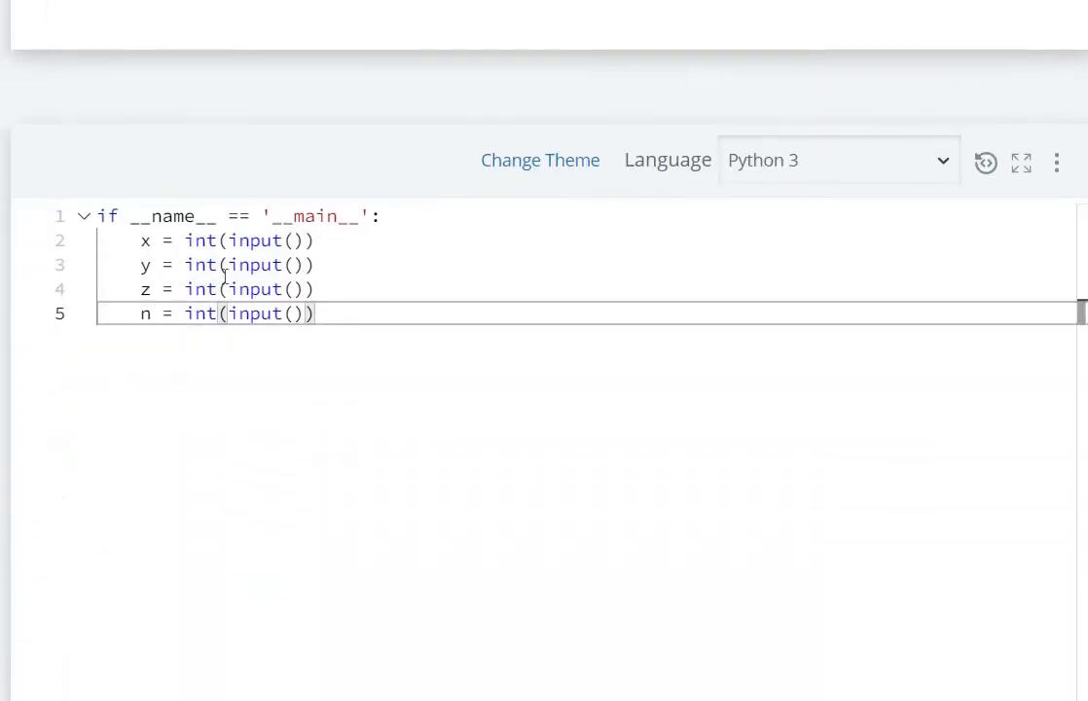
scroll(426, 465, down, 1)
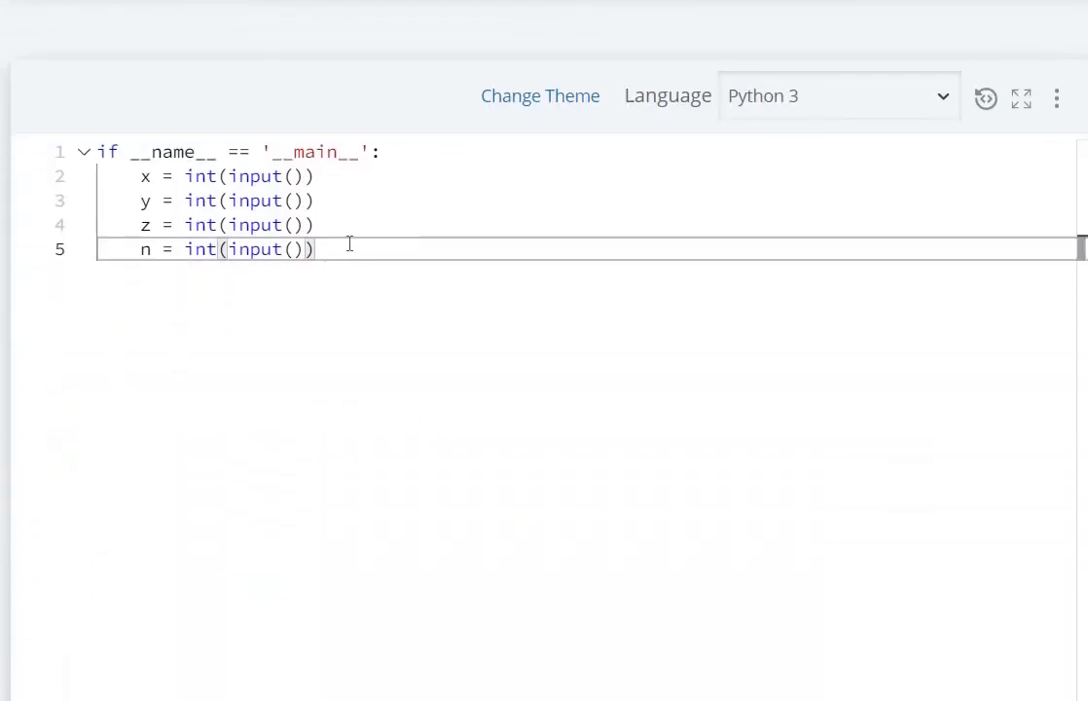
- Begin line 6 as arr = [[i,j,k] for i in after the input reads
key(Return)
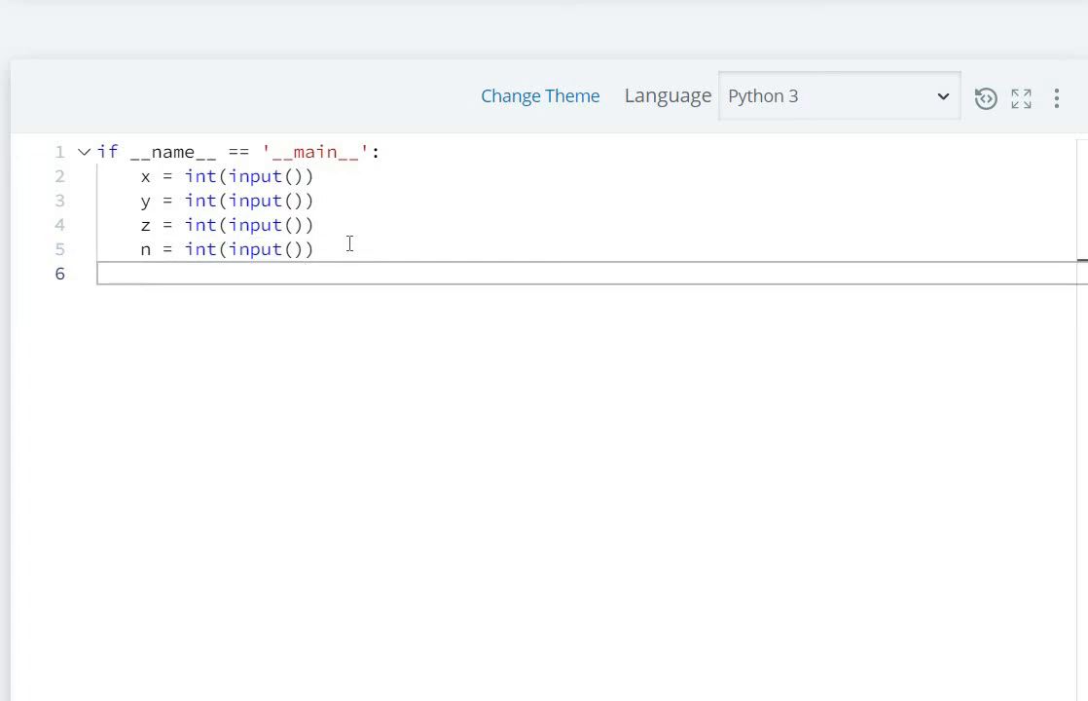
text(arr )
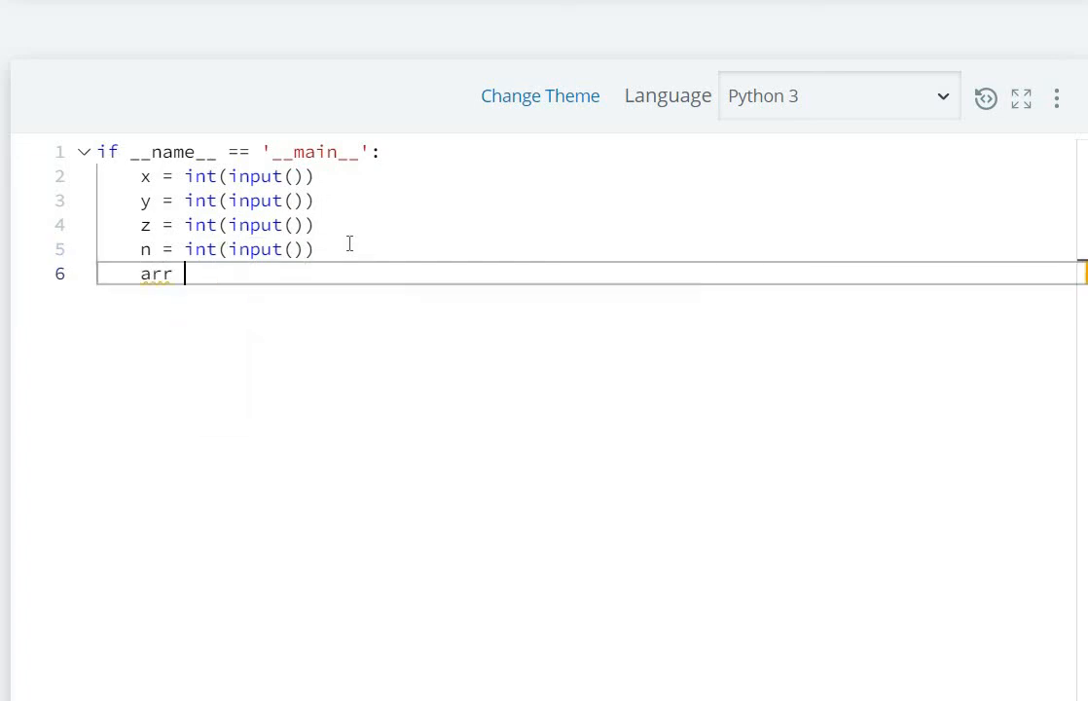
text(==)
key(BackSpace)
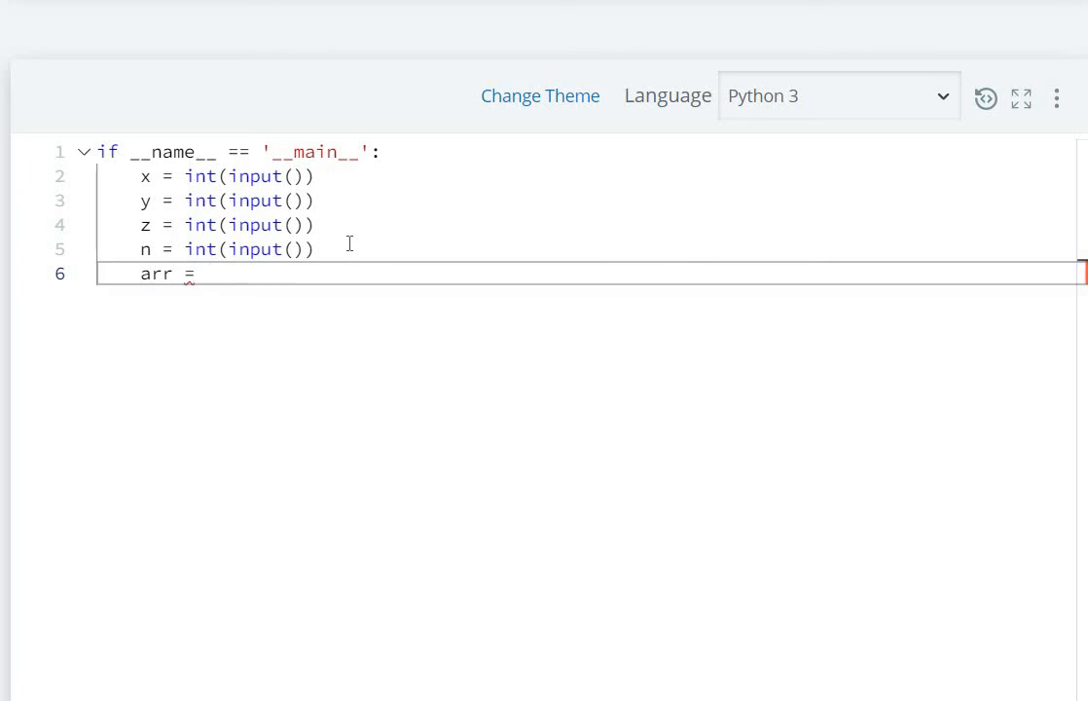
text([)
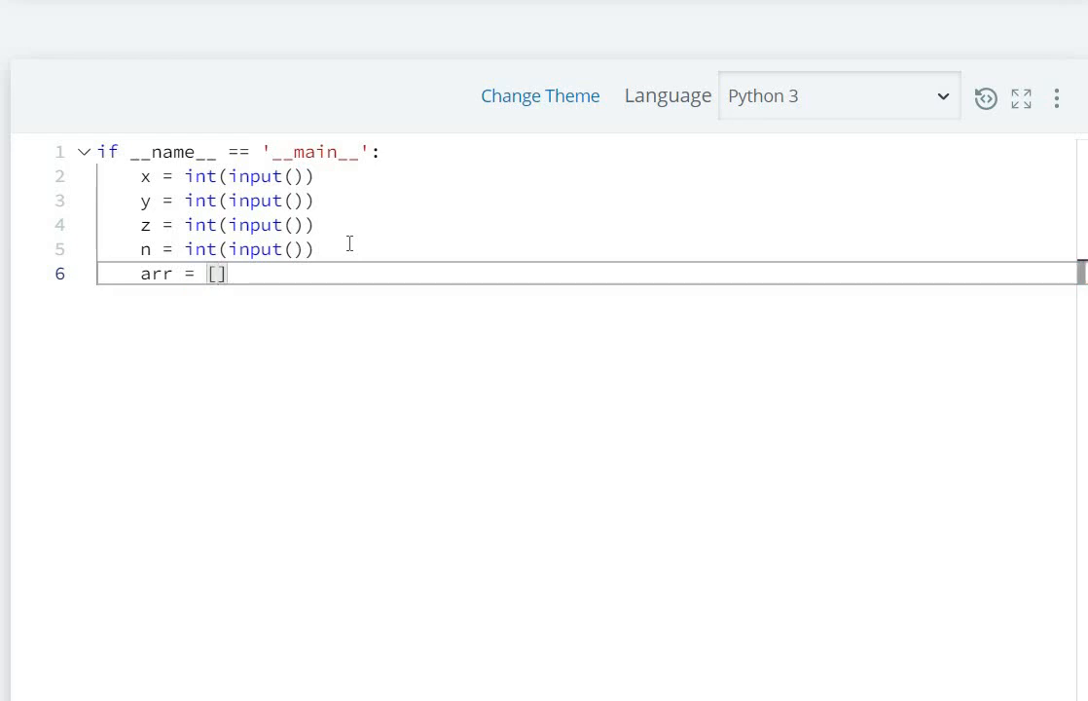
text([)
text(i,j,k] )
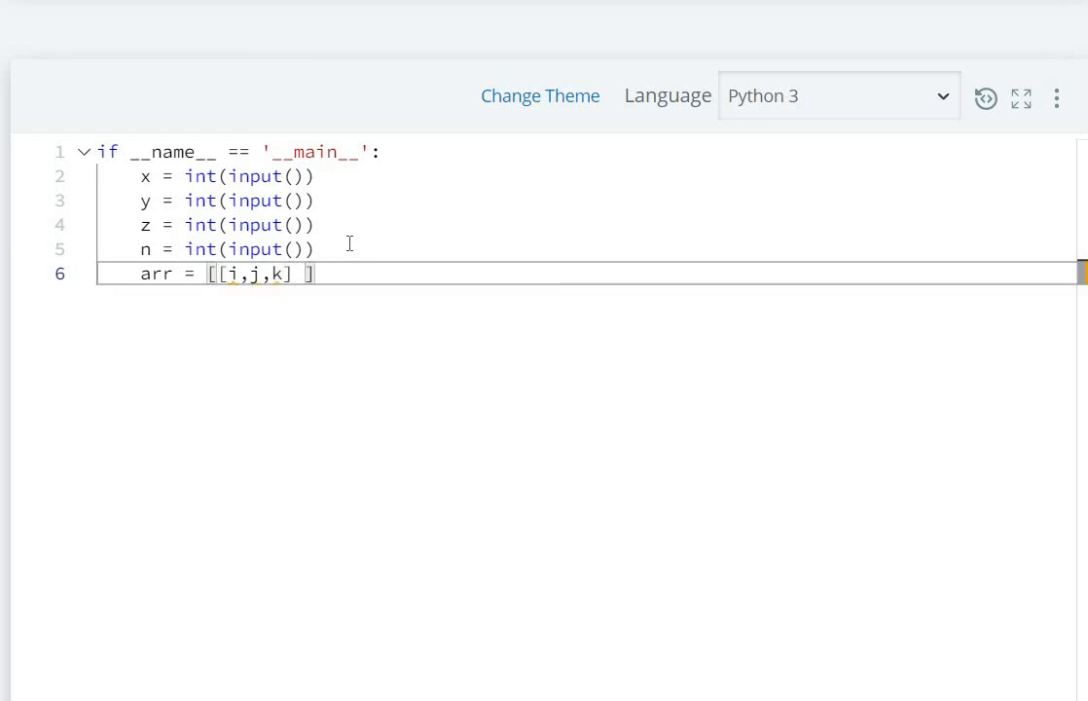
text(for i in)
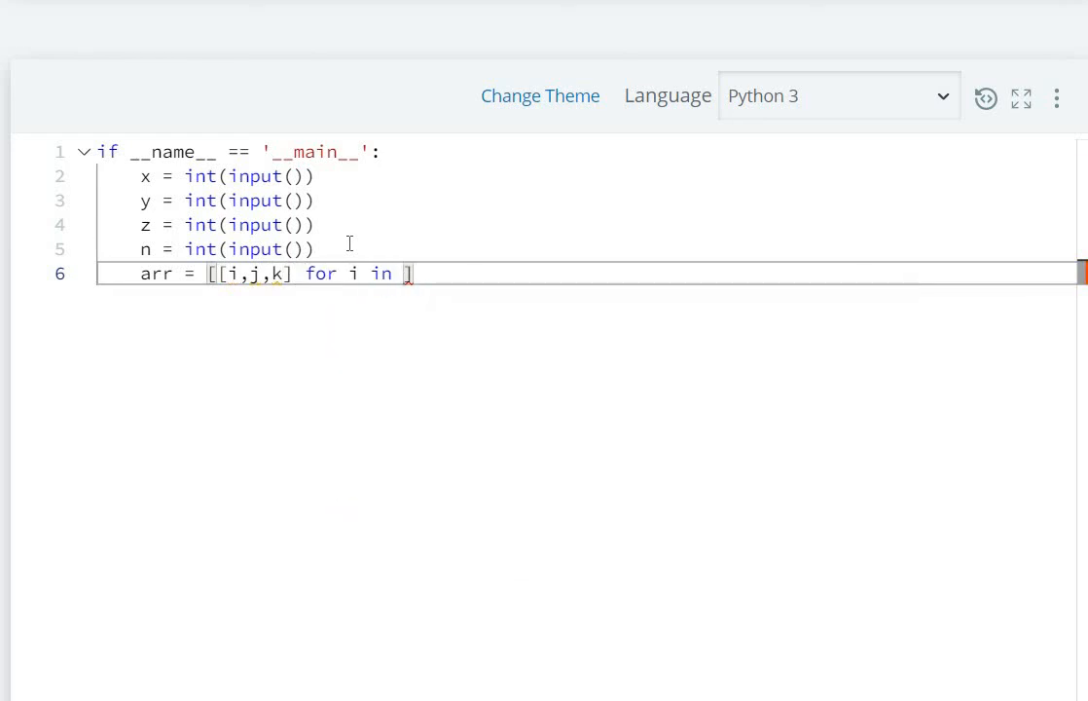
scroll(348, 243, up, 5)
scroll(353, 251, up, 8)
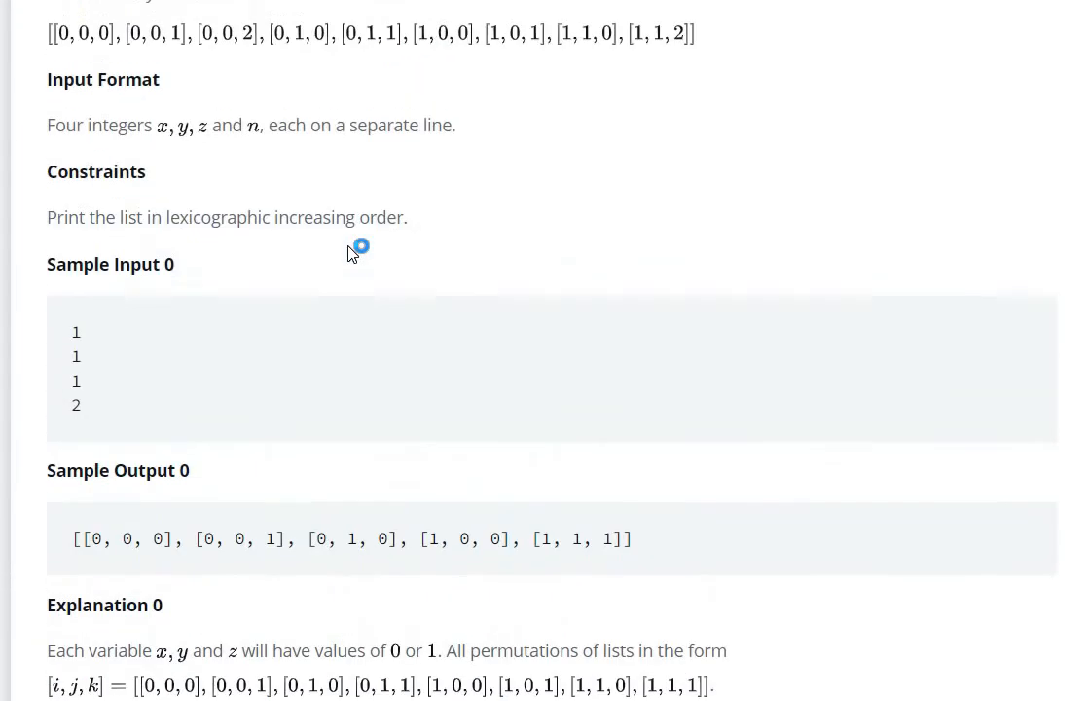
scroll(353, 251, up, 5)
scroll(195, 370, up, 5)
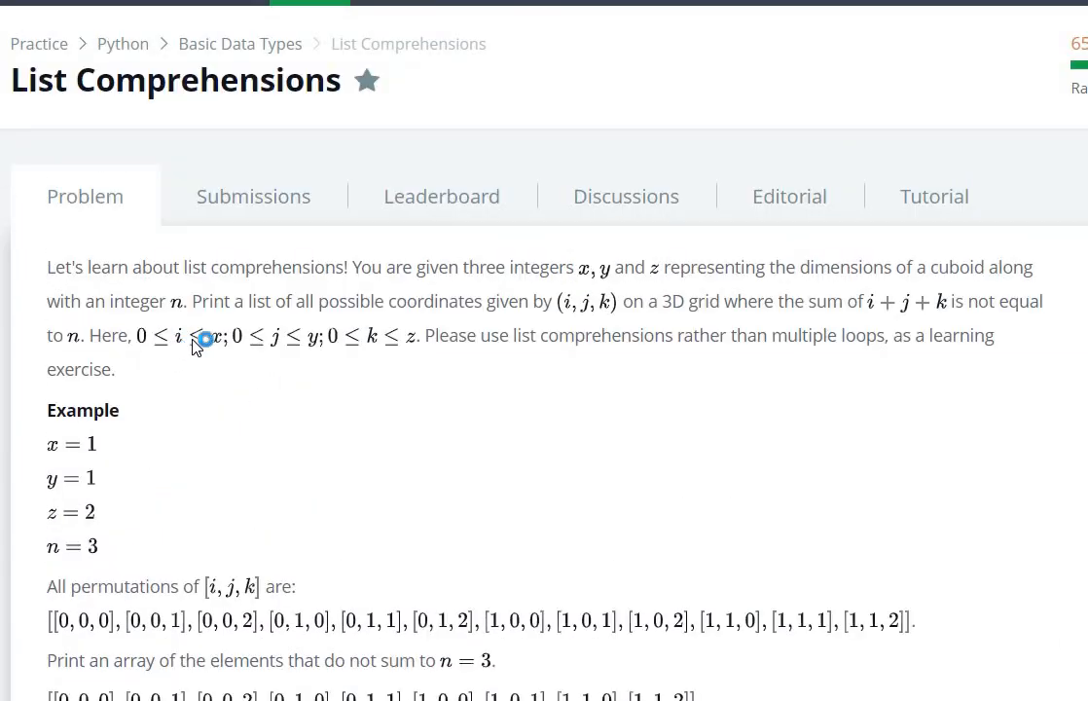
scroll(219, 379, down, 4)
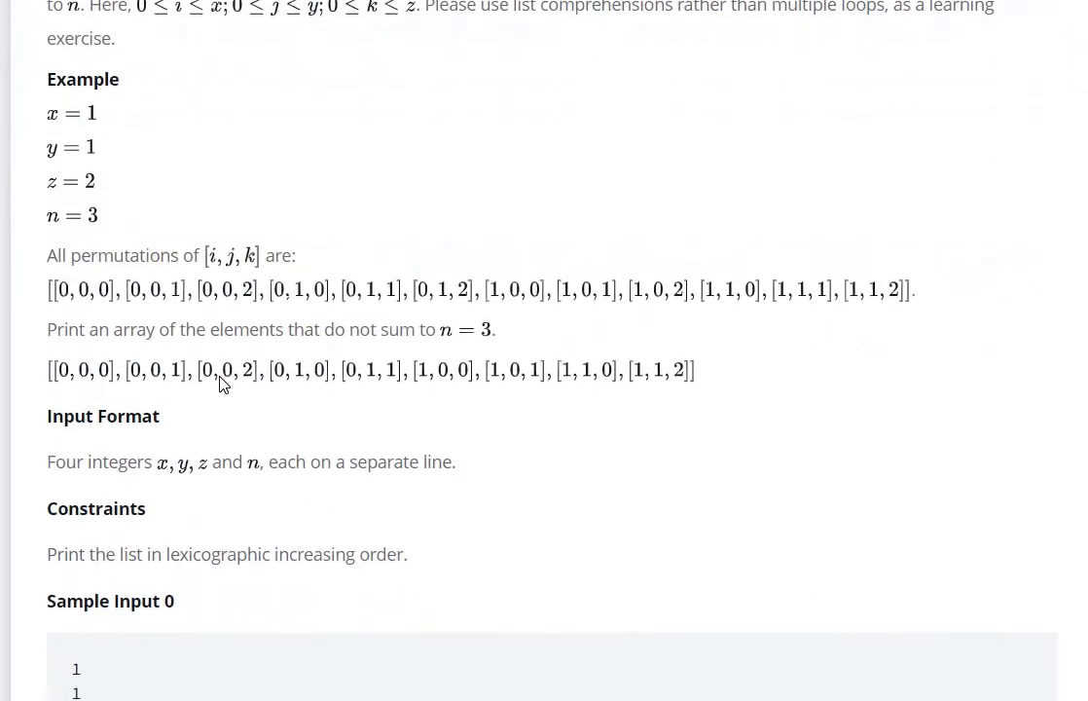
scroll(219, 380, down, 5)
scroll(219, 379, down, 5)
scroll(302, 331, down, 5)
scroll(302, 331, down, 4)
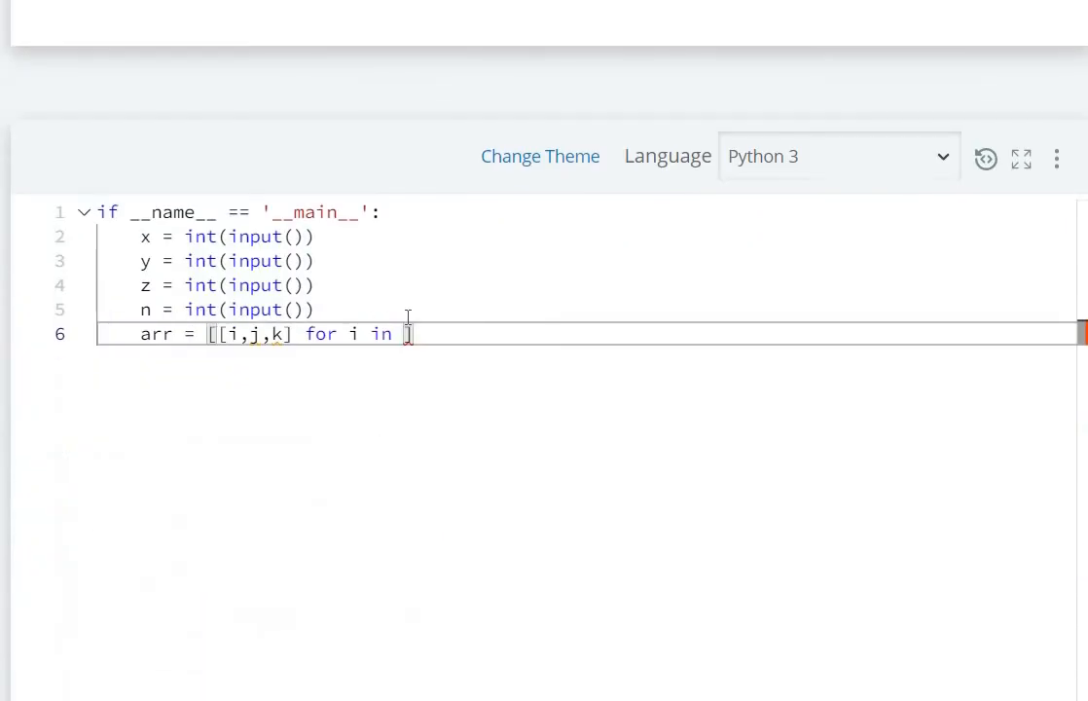
- Loop i, j and k over range(x+1), range(y+1) and range(z+1) on line 6
click(406, 334)
text(range)
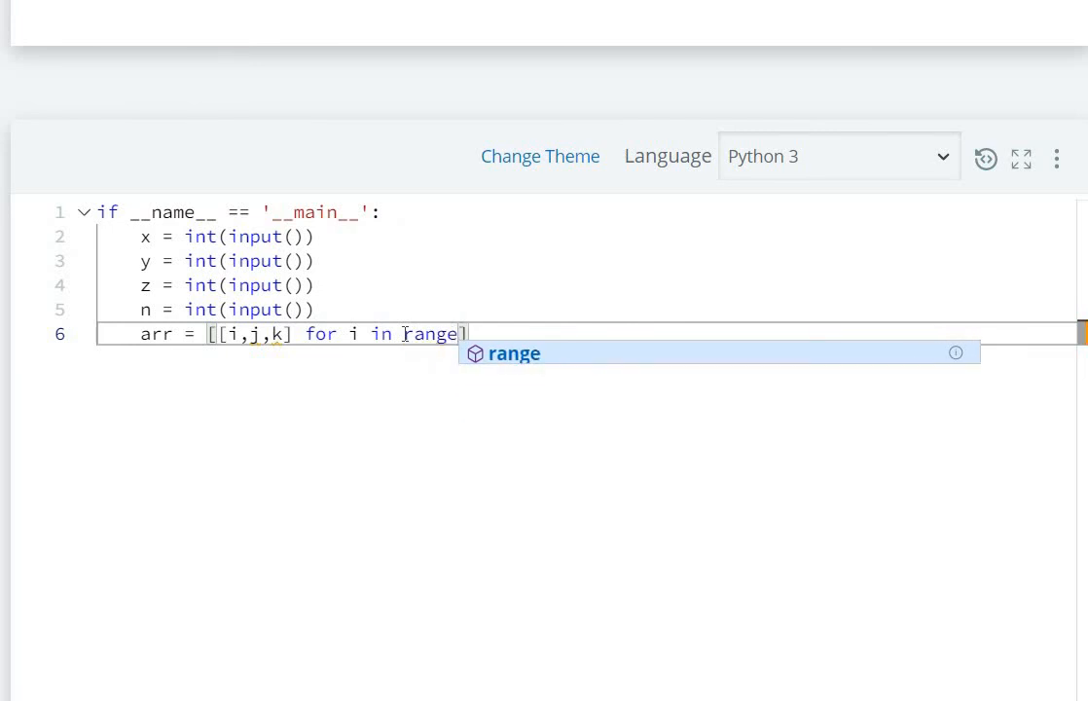
text(()x+1)
text(])
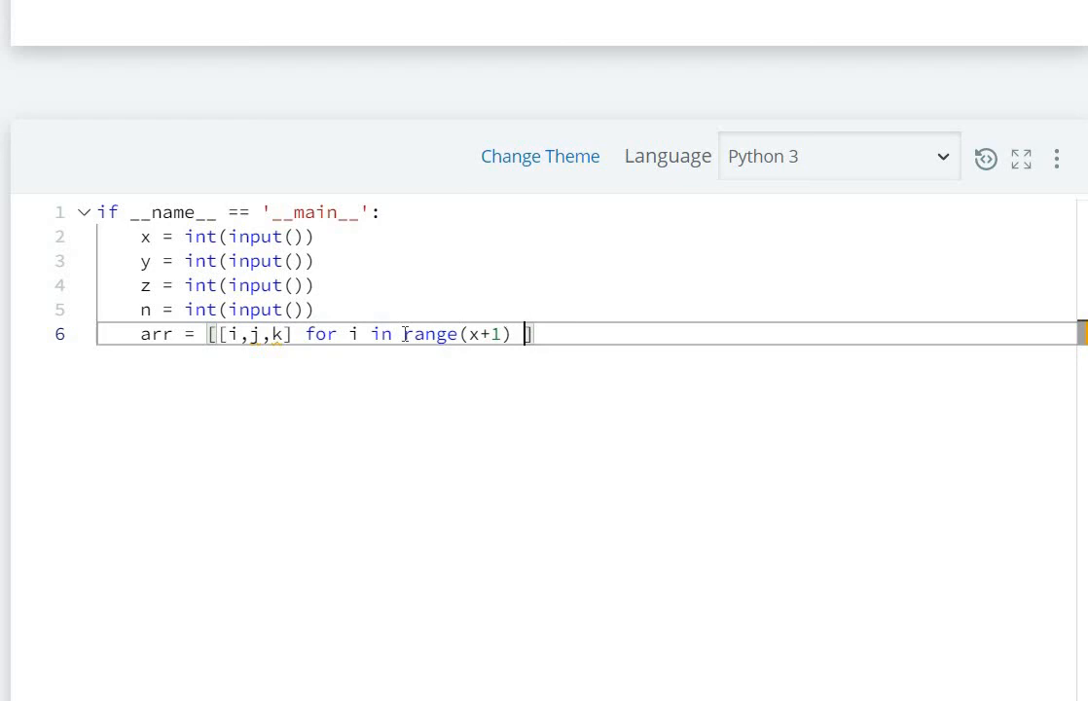
text( j)
key(BackSpace)
key(BackSpace)
text(for j in )
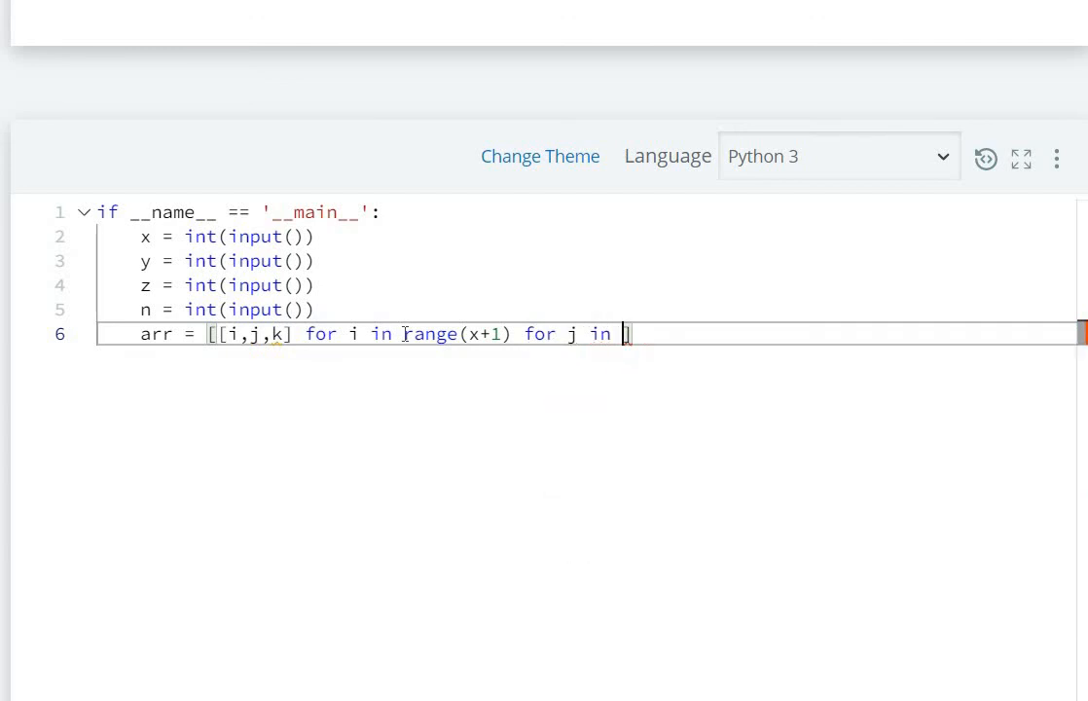
text(range()
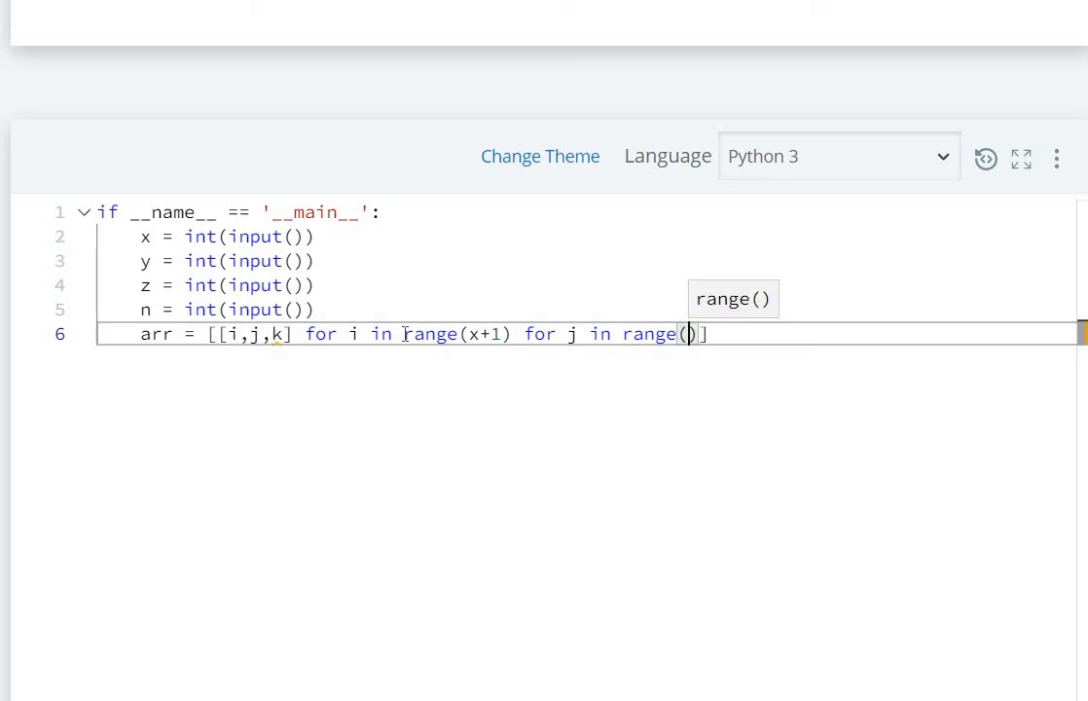
text(y+1)
key(Right)
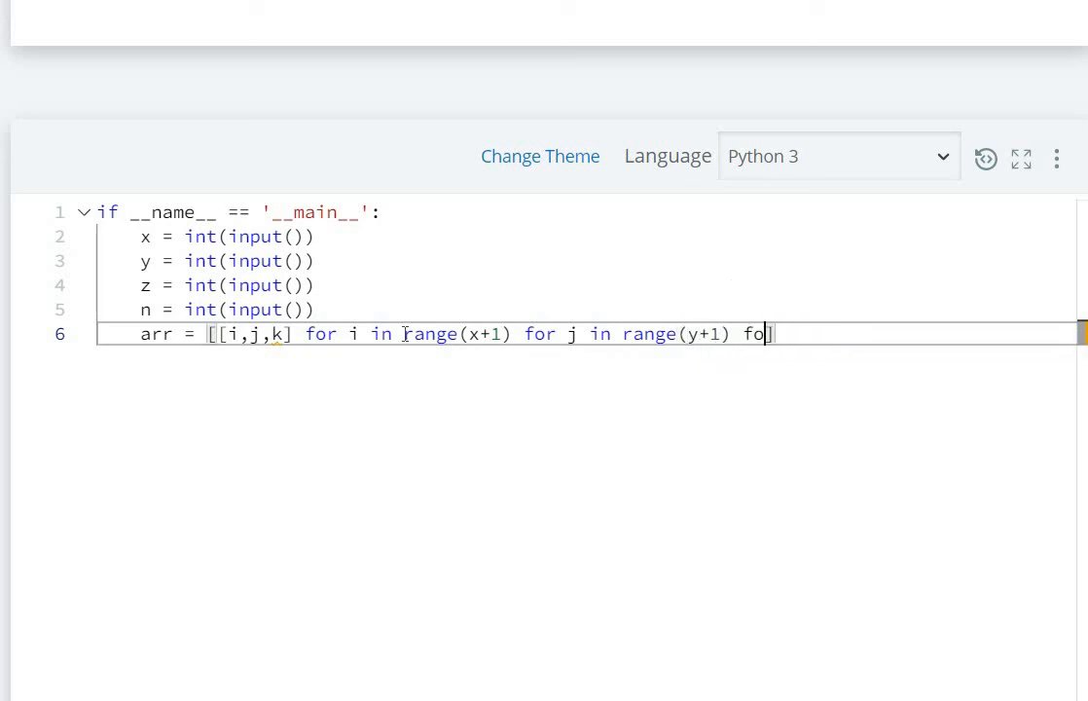
text(for )
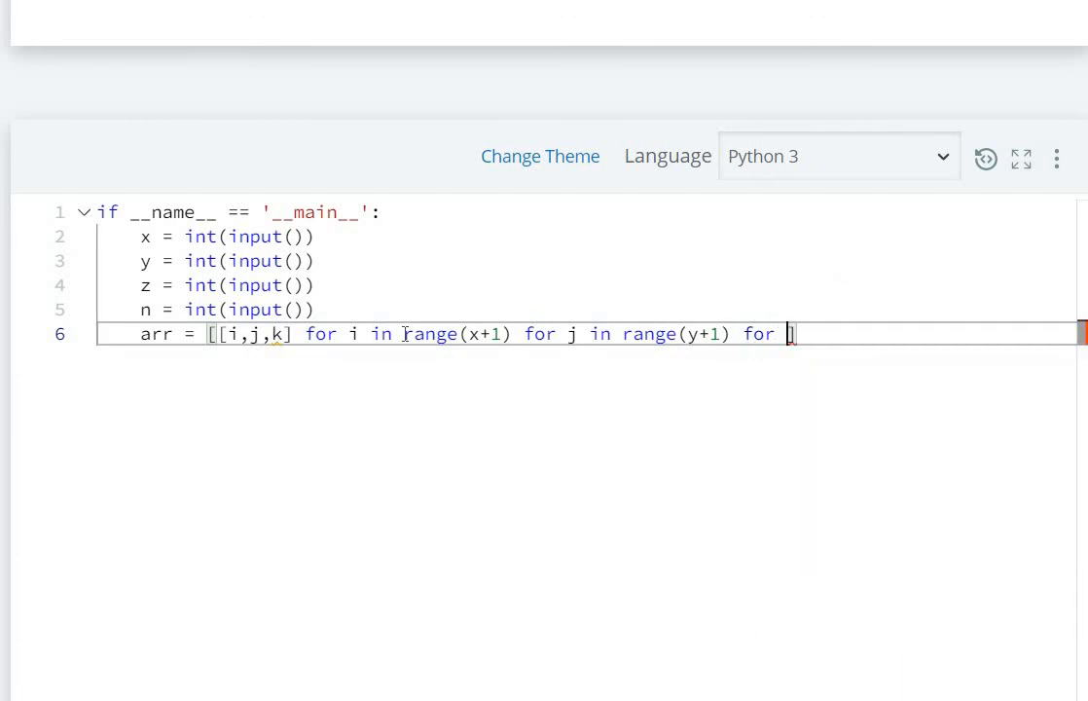
text(k i)
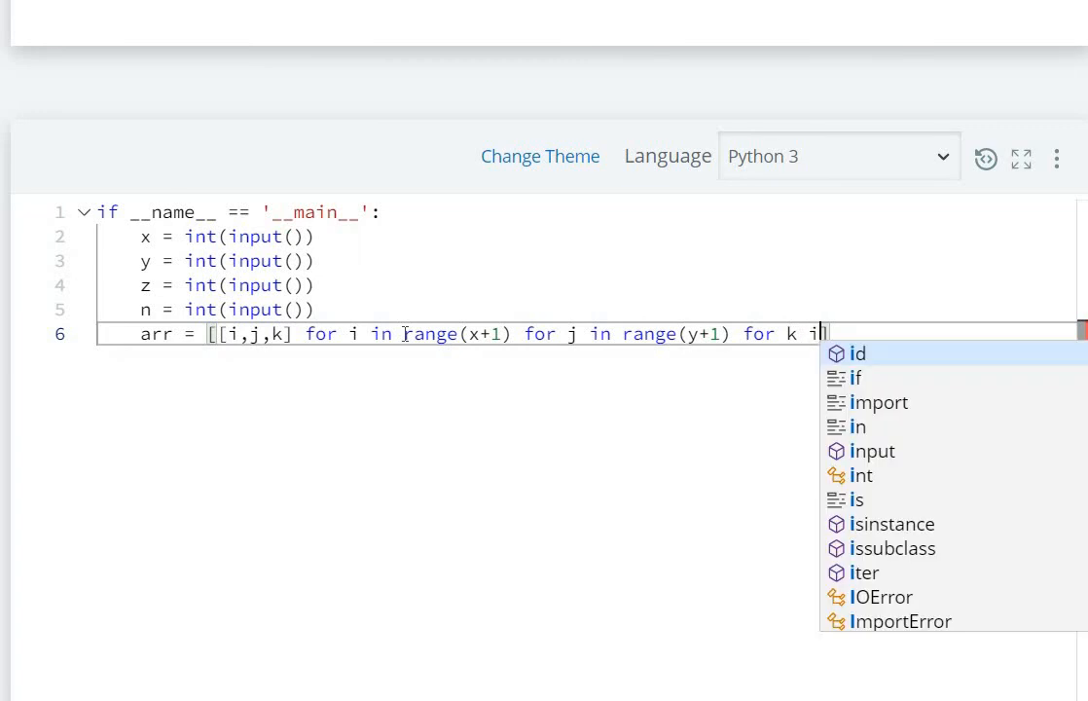
text(n range(z+1))
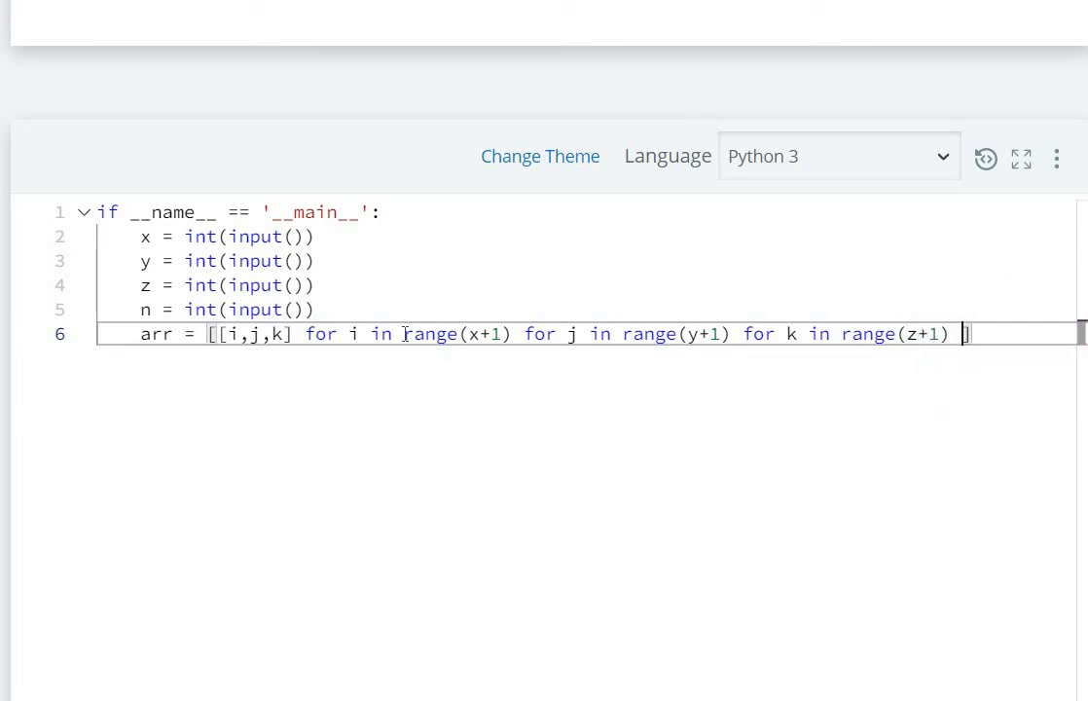
text( if)
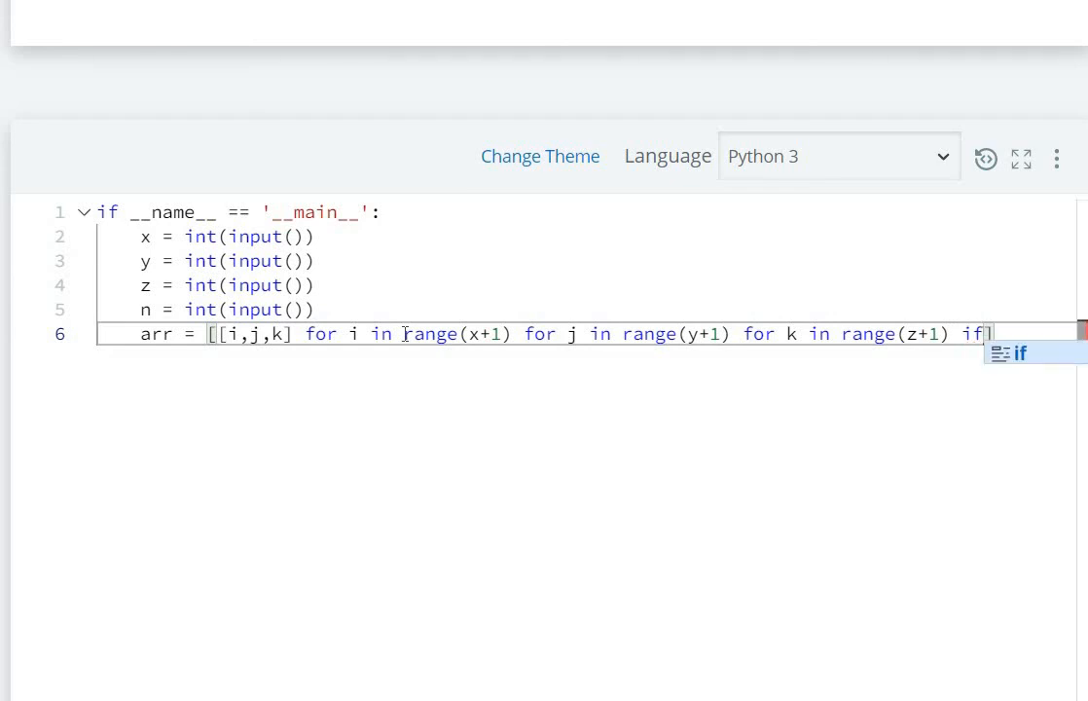
text(()
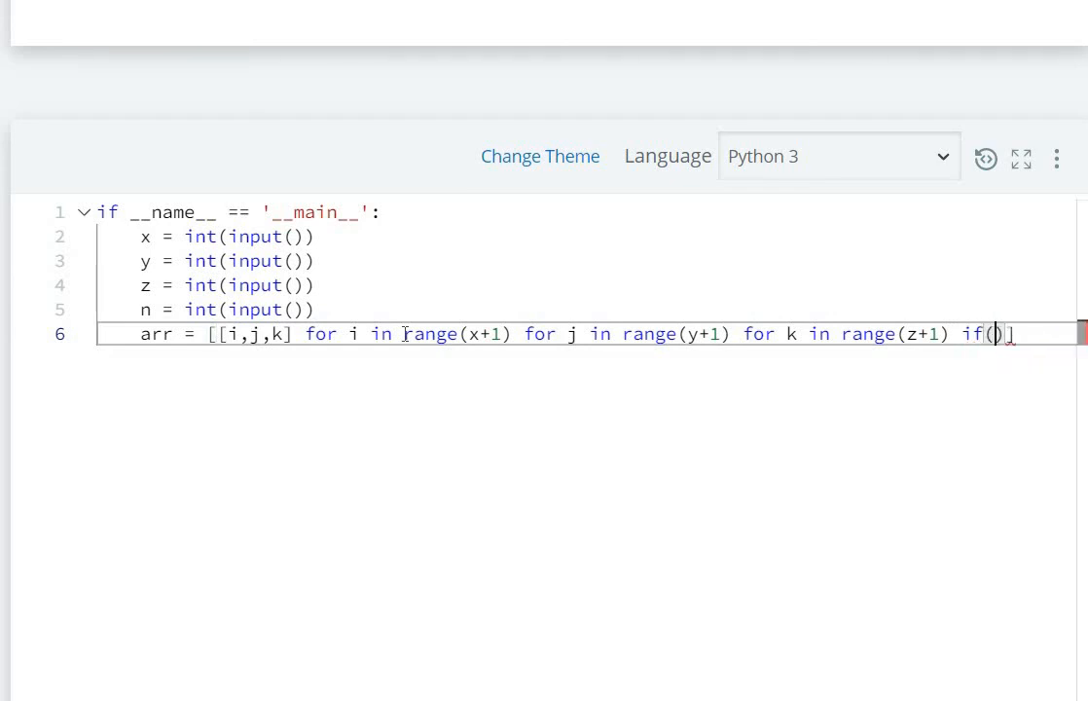
text(i+)
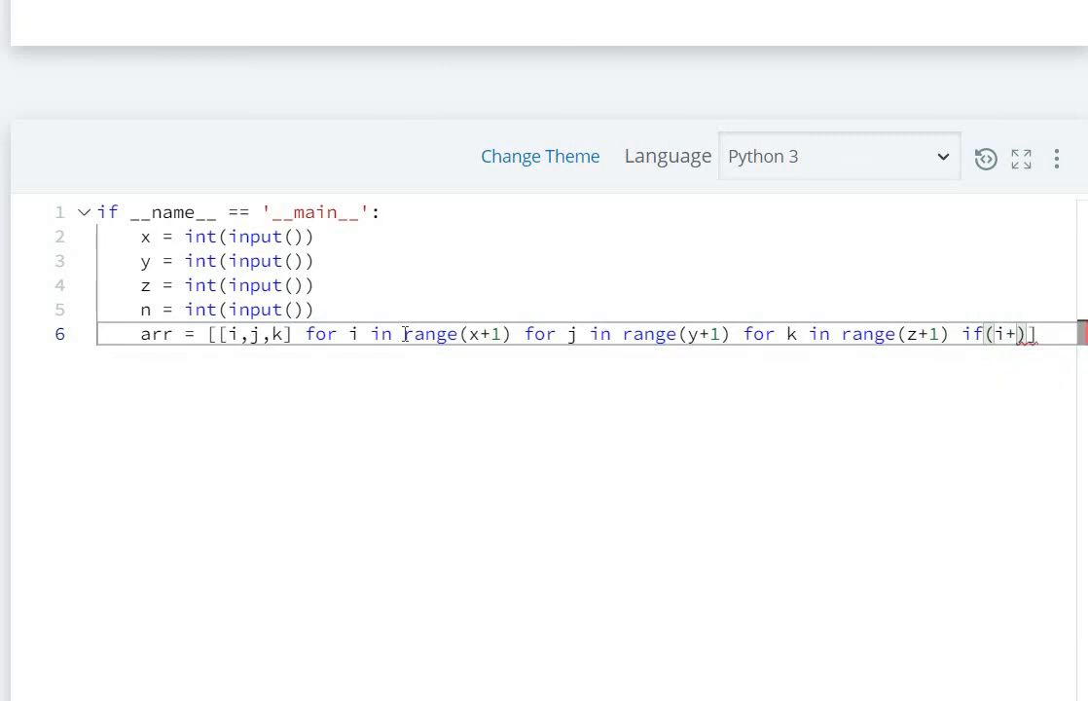
text(j+)
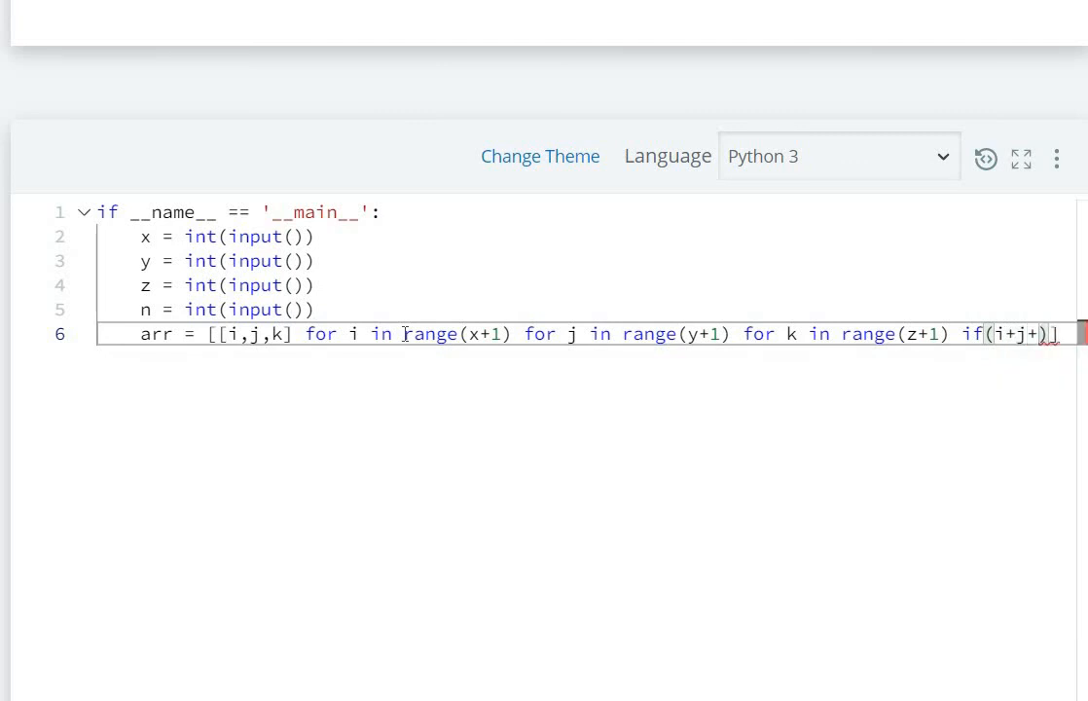
text(k)
- Finish the comprehension with the filter if (i+j+k) != n and close the list
key(Left)
key(Left)
key(Left)
key(Left)
key(Left)
key(Left)
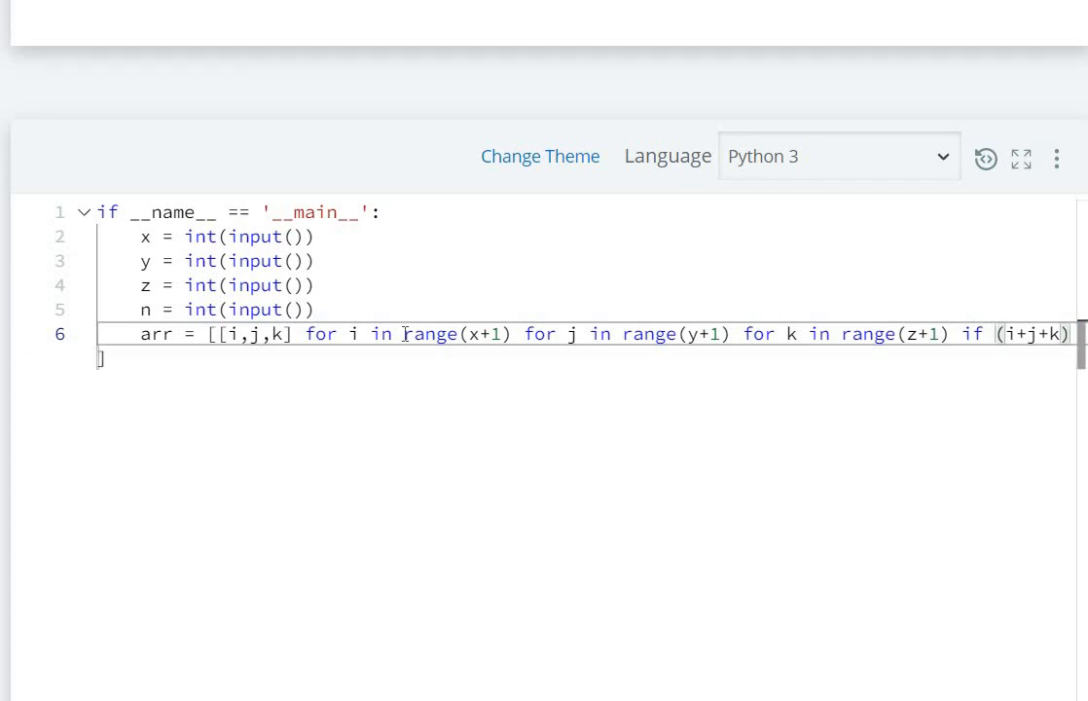
key(Right)
key(Right)
key(Right)
key(Right)
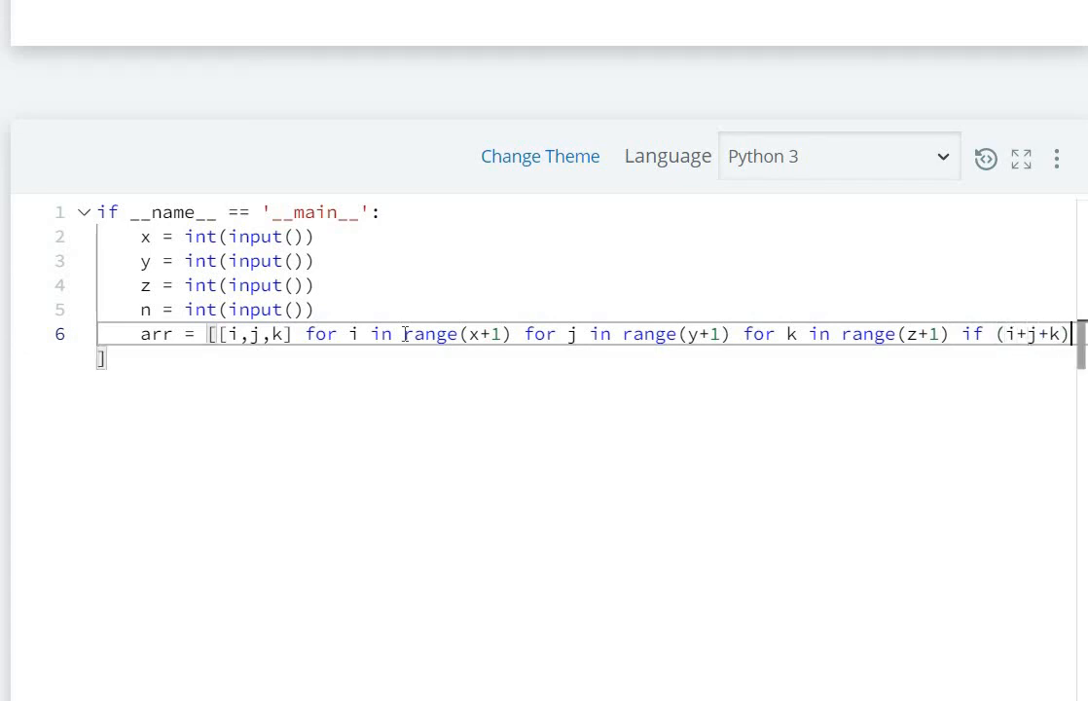
key(Right)
text(!= )
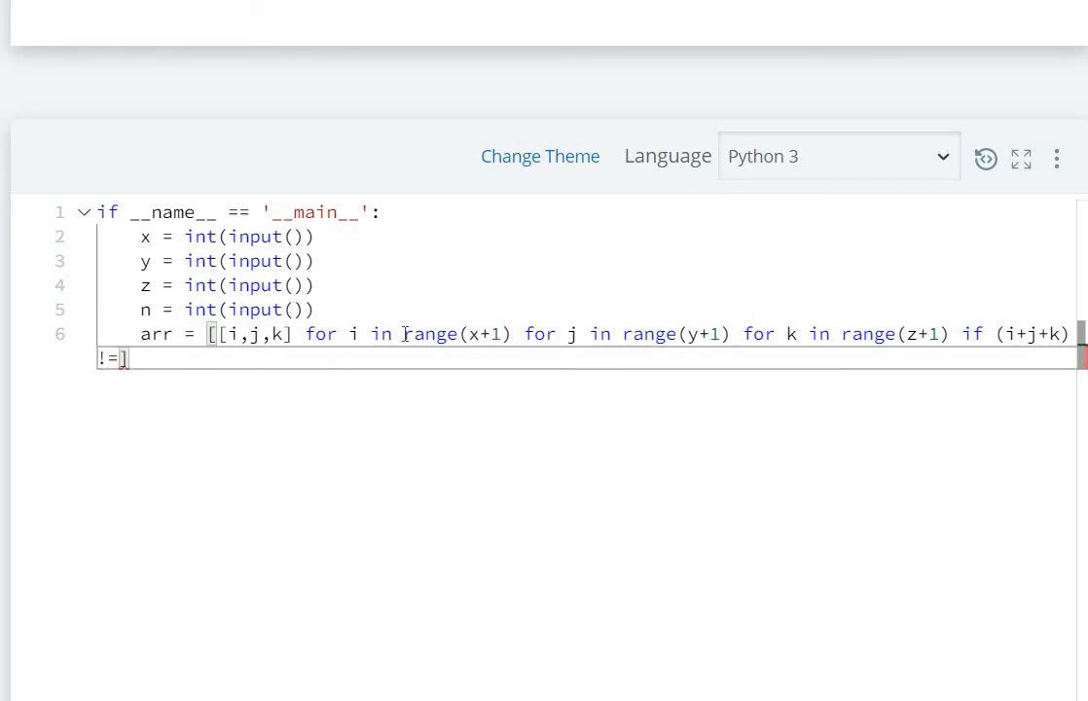
text(n)
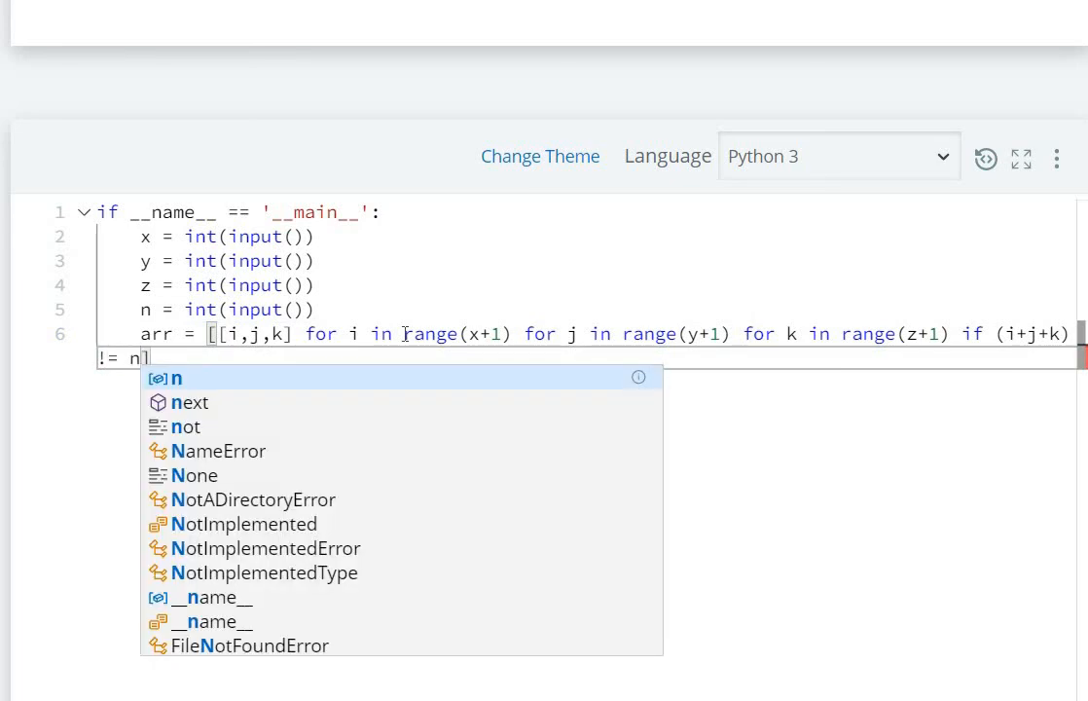
click(290, 334)
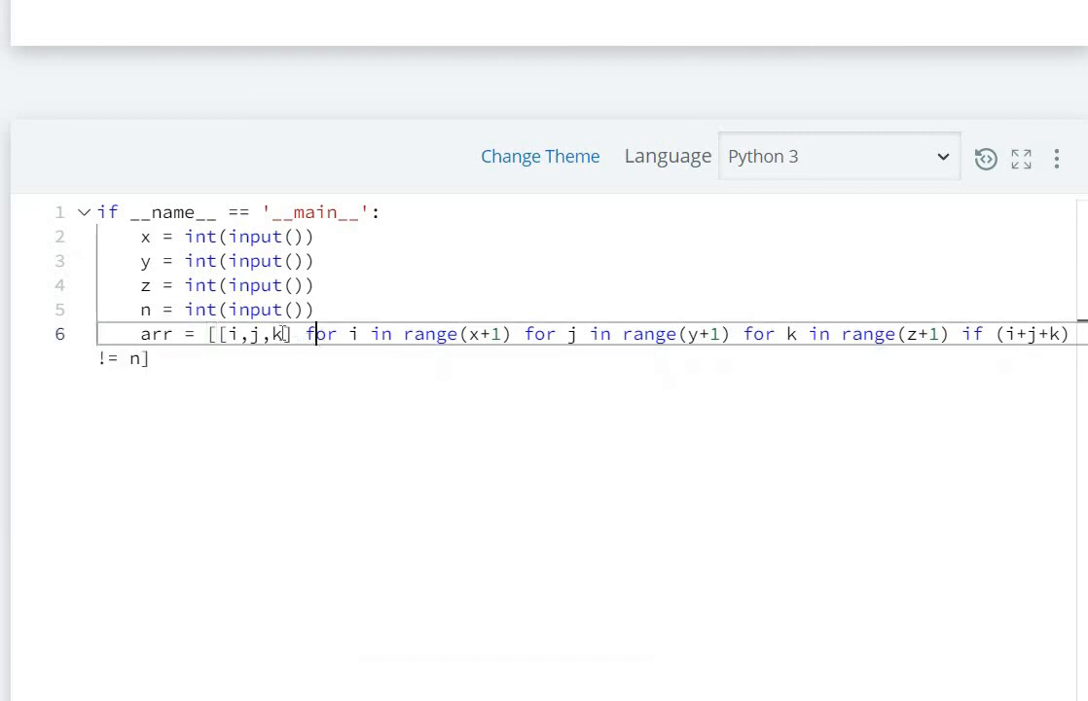
- Add line 7 print(arr) below the comprehension
drag(282, 334, 226, 334)
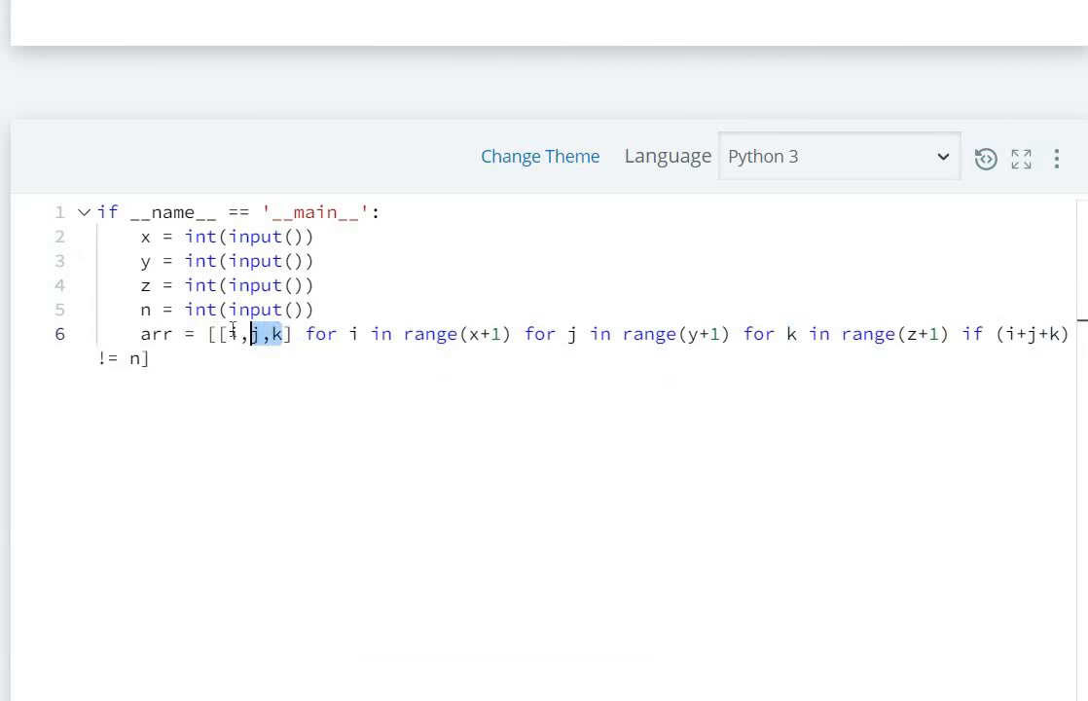
double_click(156, 333)
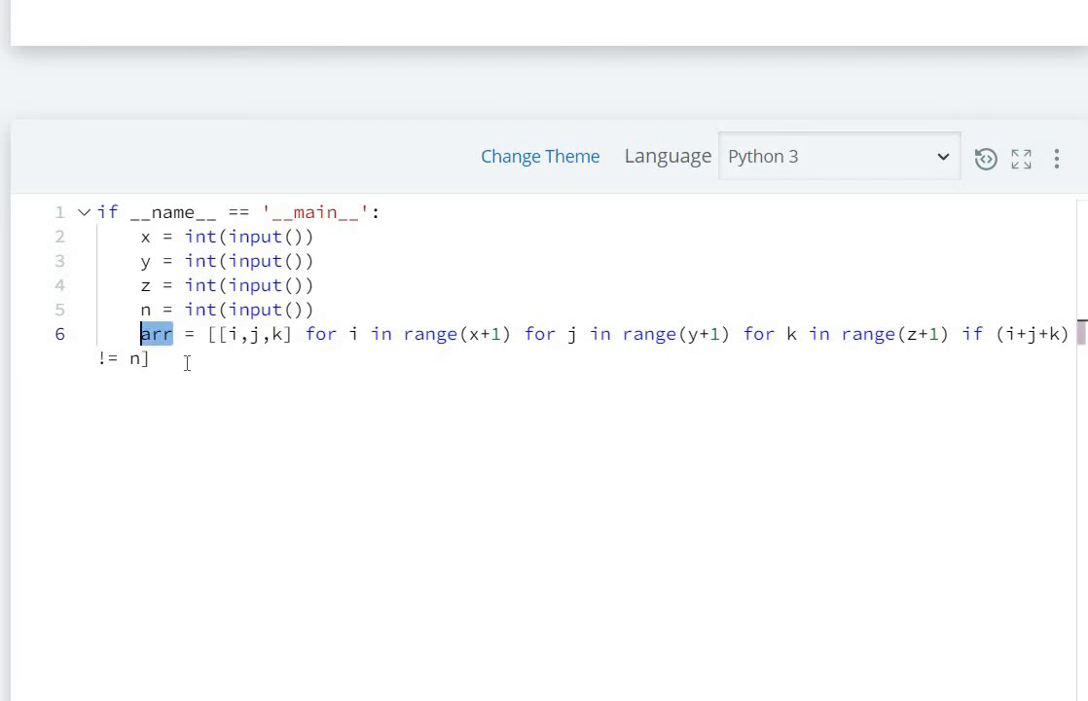
click(186, 362)
key(Return)
text(pri)
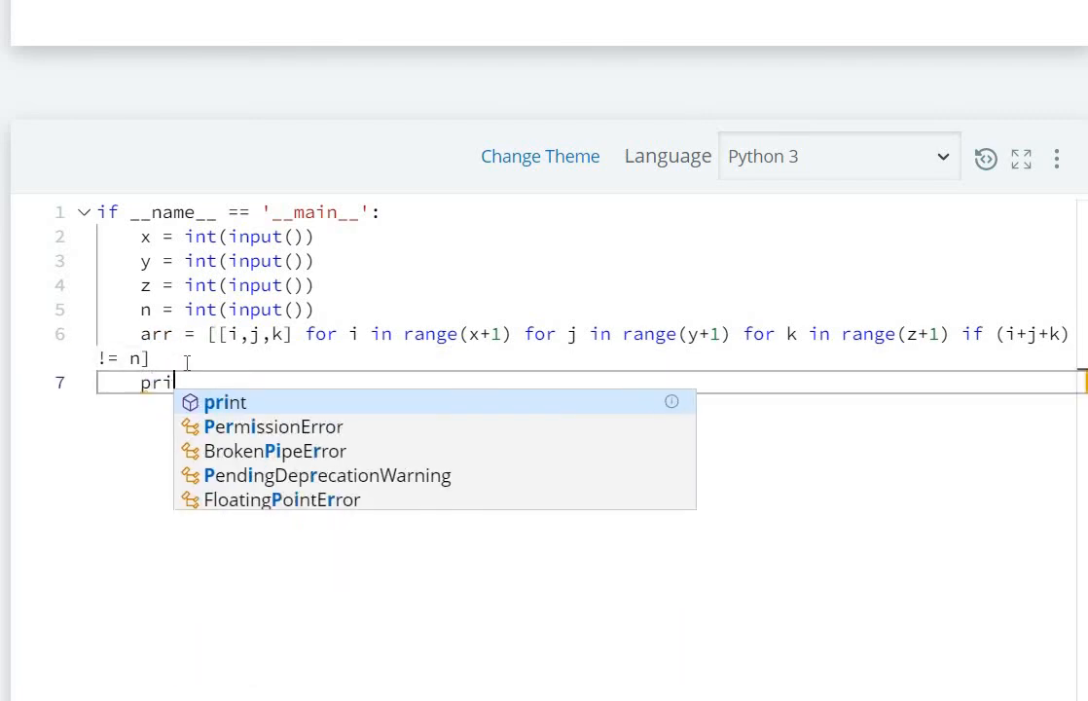
text(nt(a)
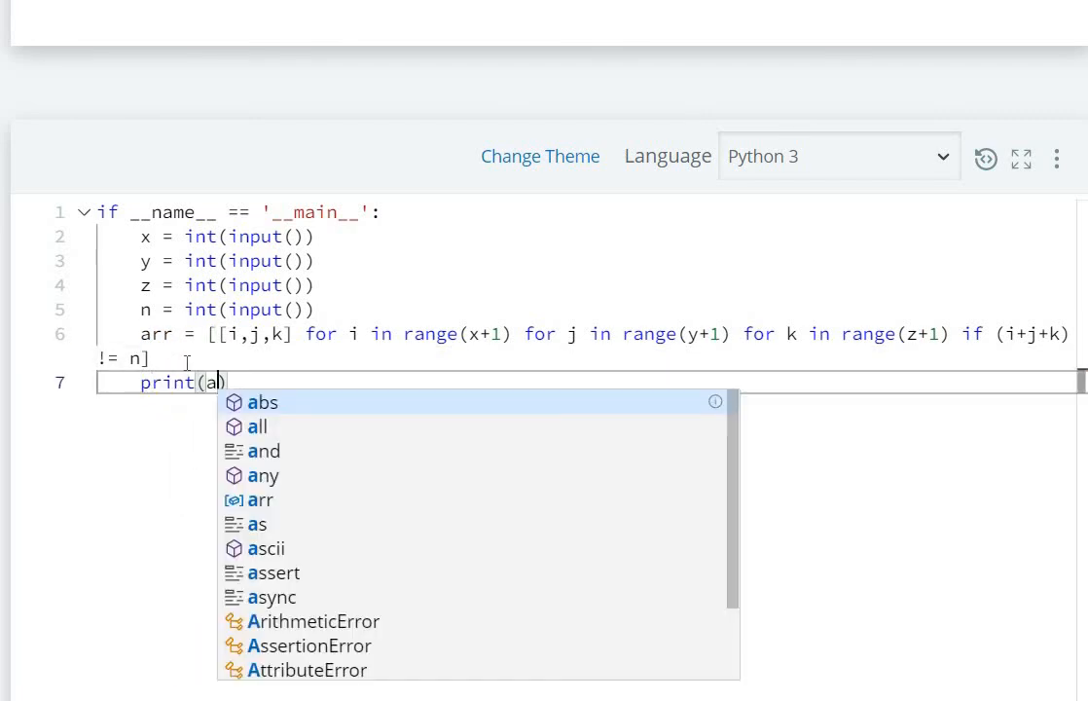
text(rr)
key(Right)
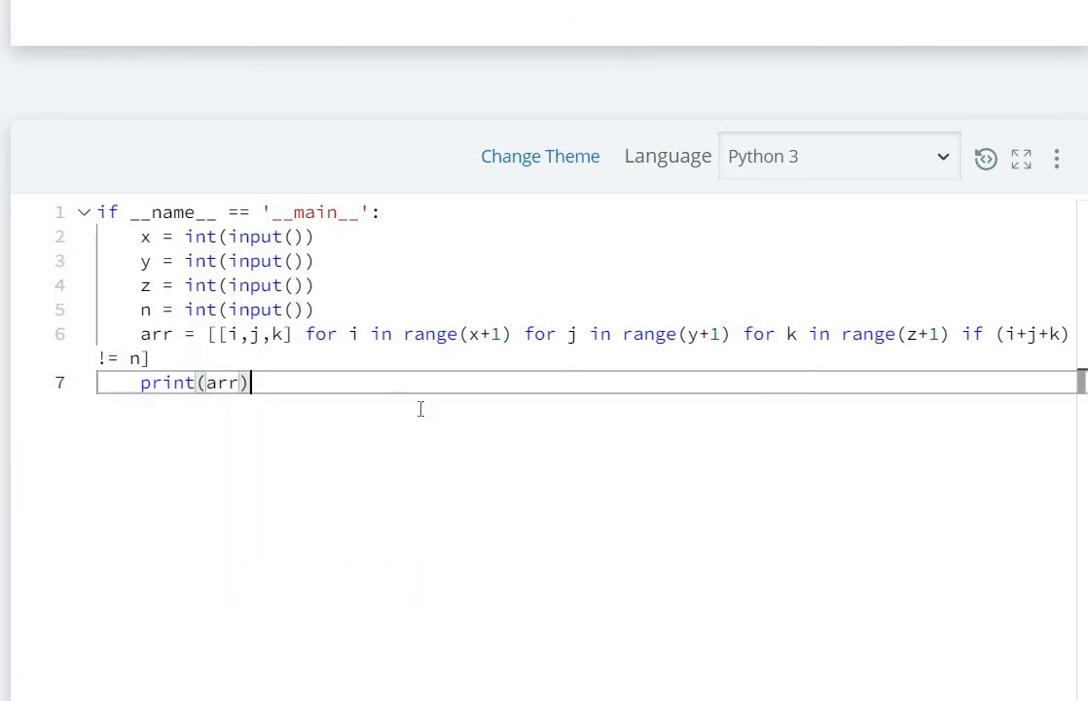
scroll(421, 407, up, 3)
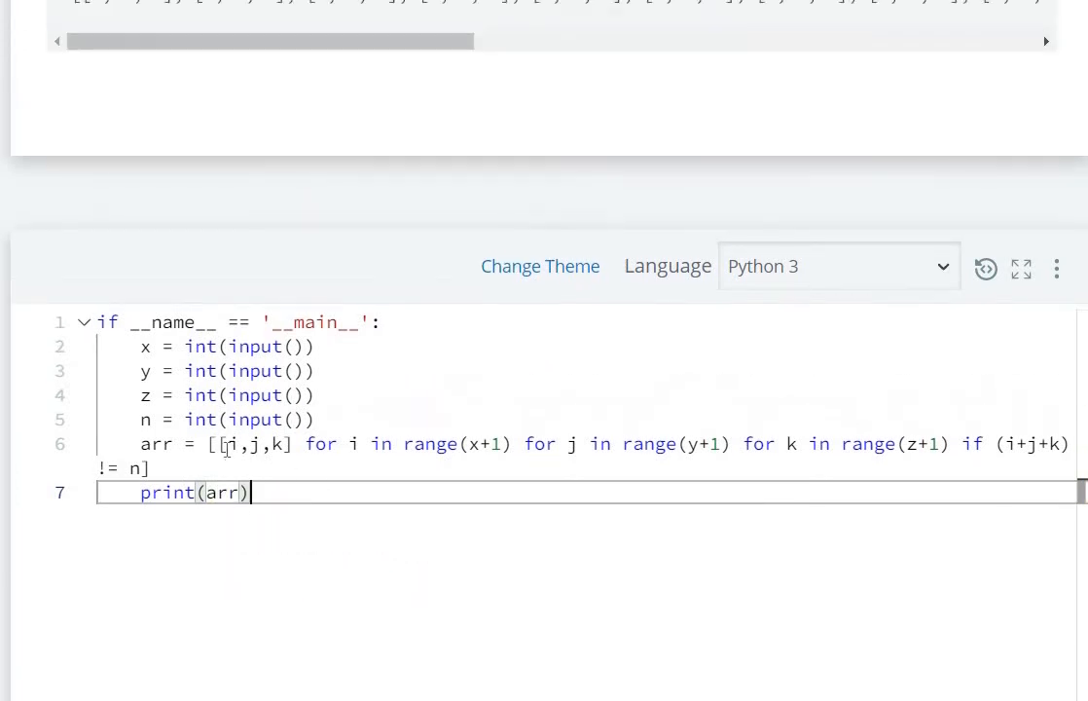
- Review the [i,j,k] triple, the i+j+k condition and the arr name in the finished solution
drag(229, 444, 283, 445)
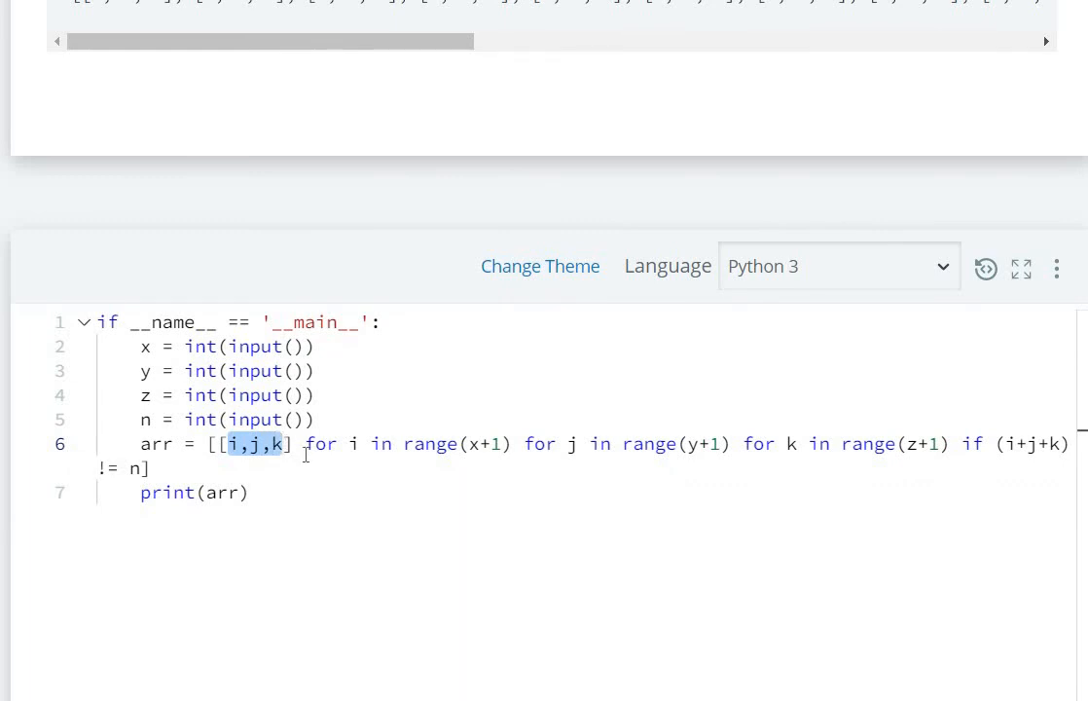
click(706, 472)
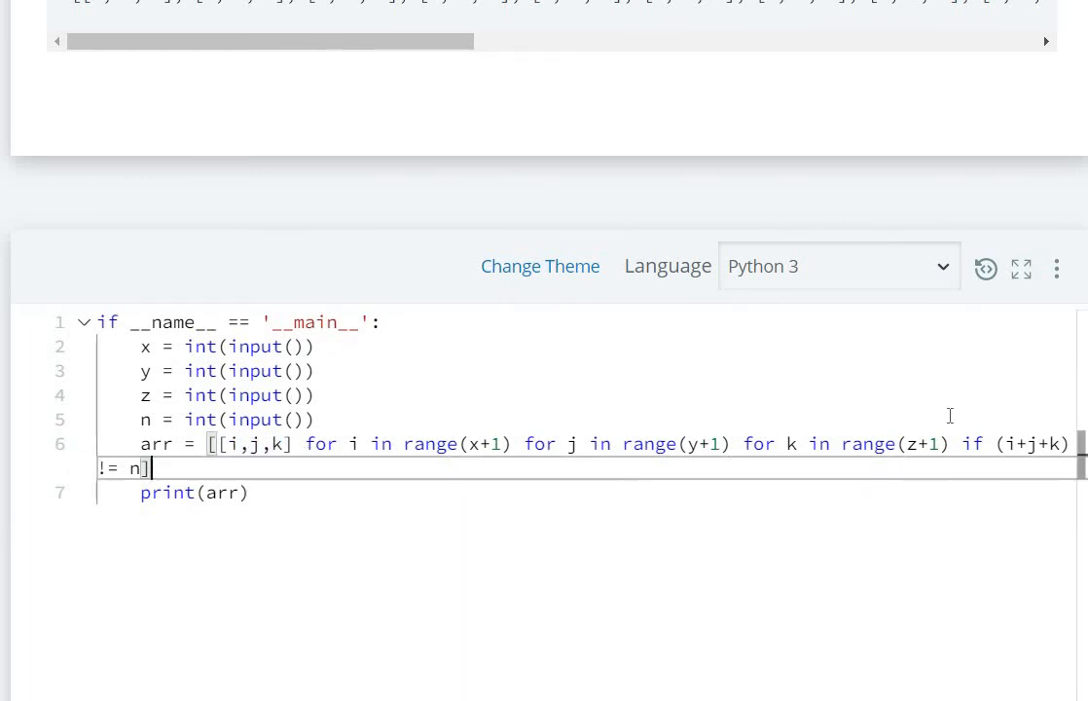
drag(1008, 443, 1061, 444)
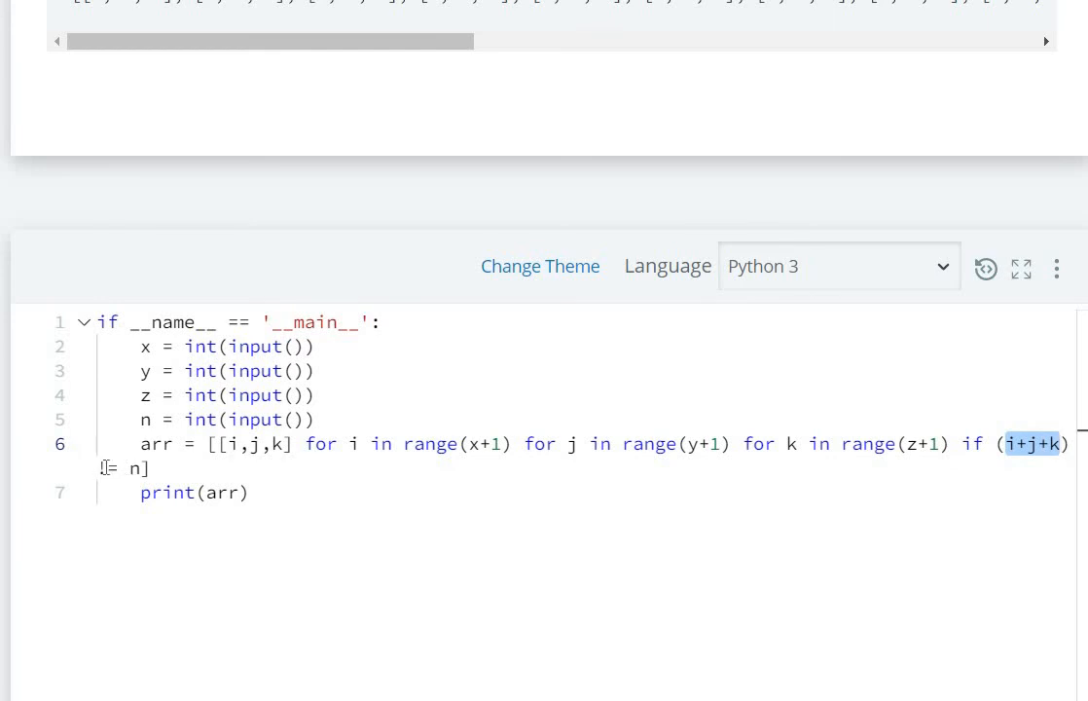
click(176, 444)
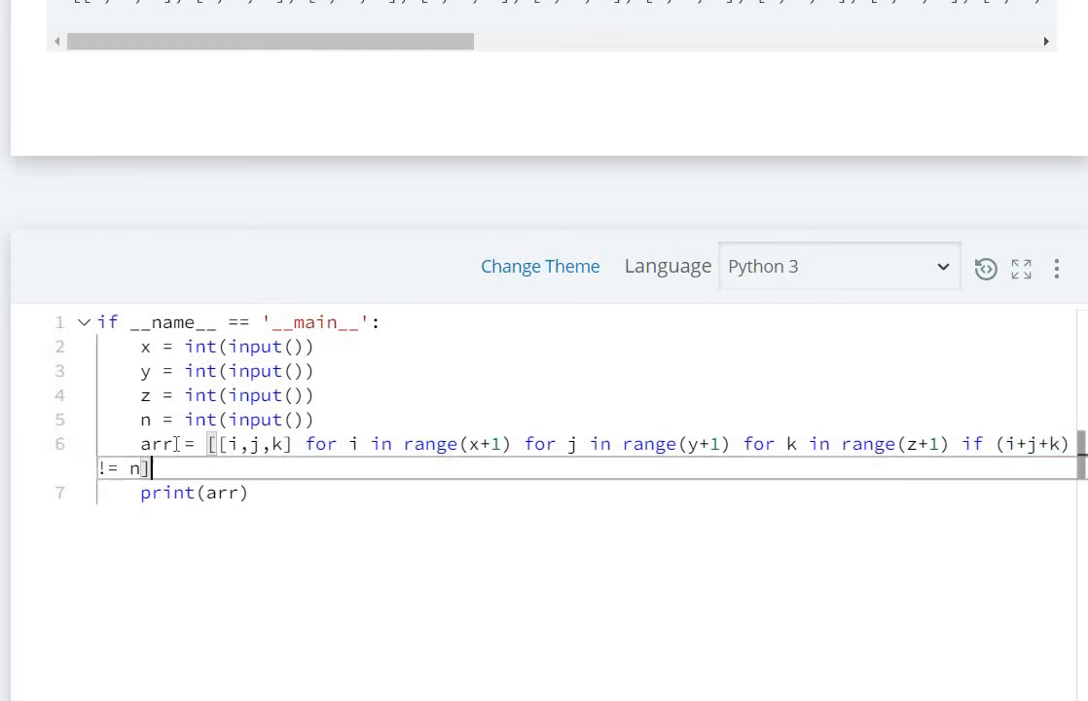
drag(174, 444, 141, 443)
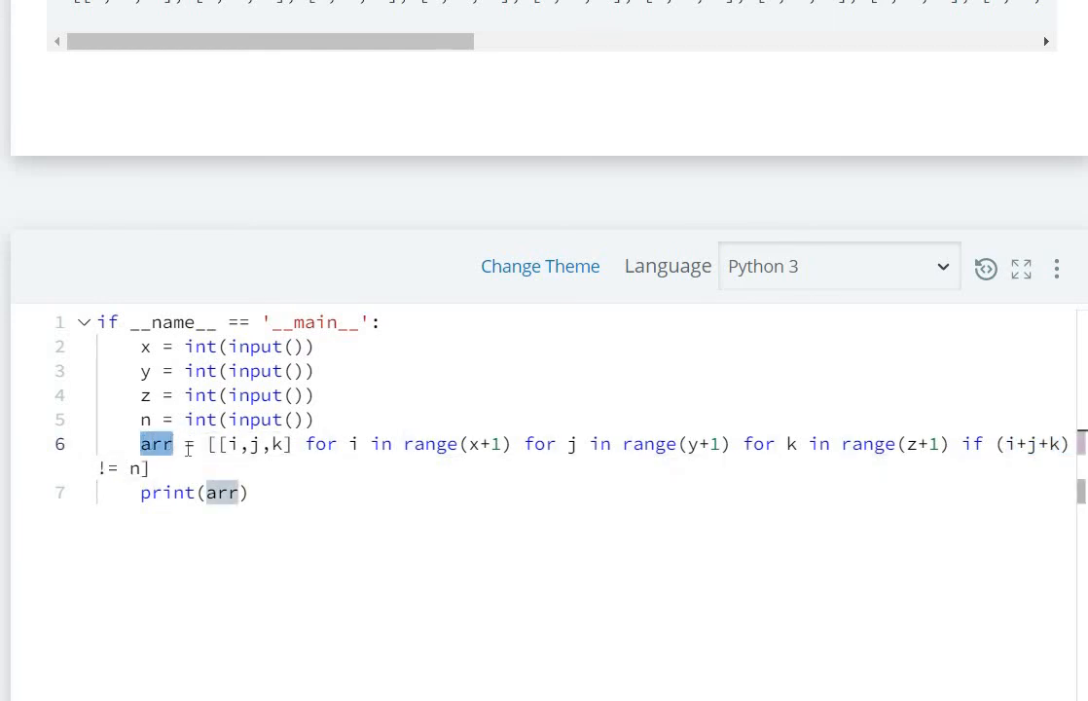
click(262, 492)
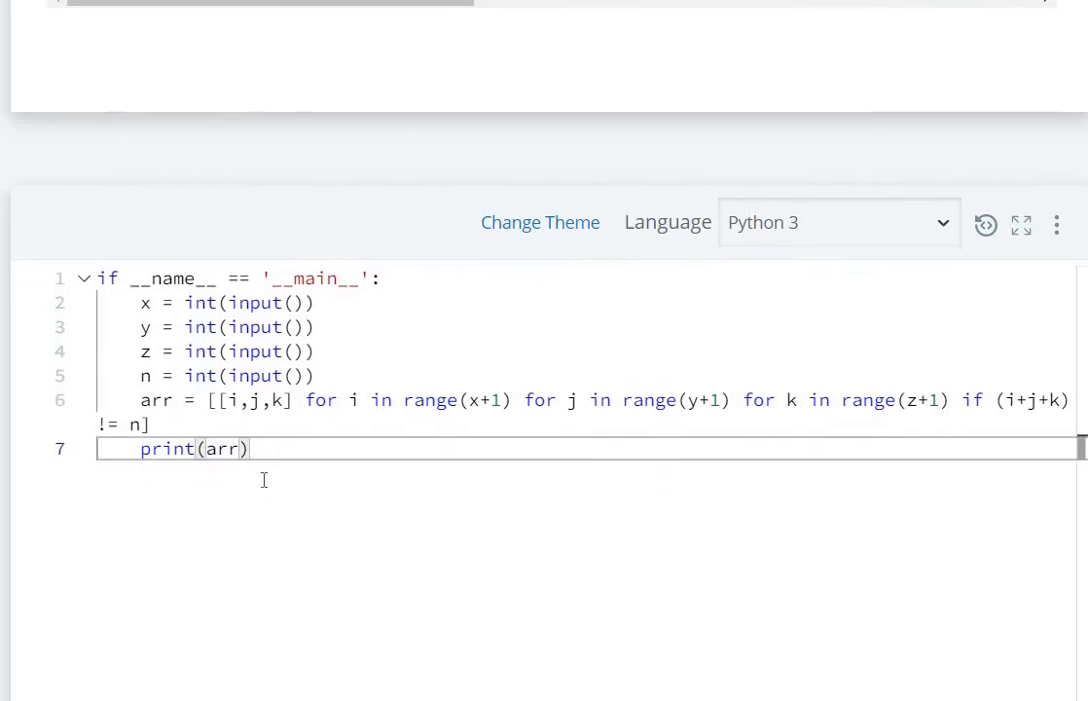
scroll(263, 483, down, 4)
scroll(263, 479, down, 1)
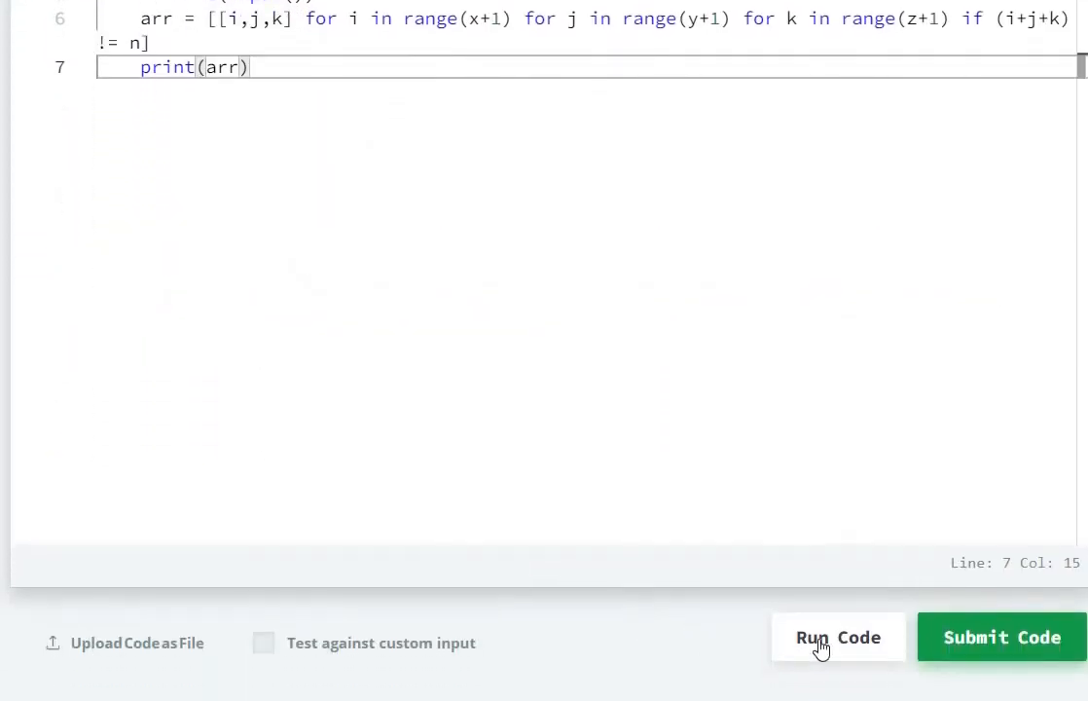
- Run the code on the sample cases, then submit it, passing all test cases 0–9
click(835, 639)
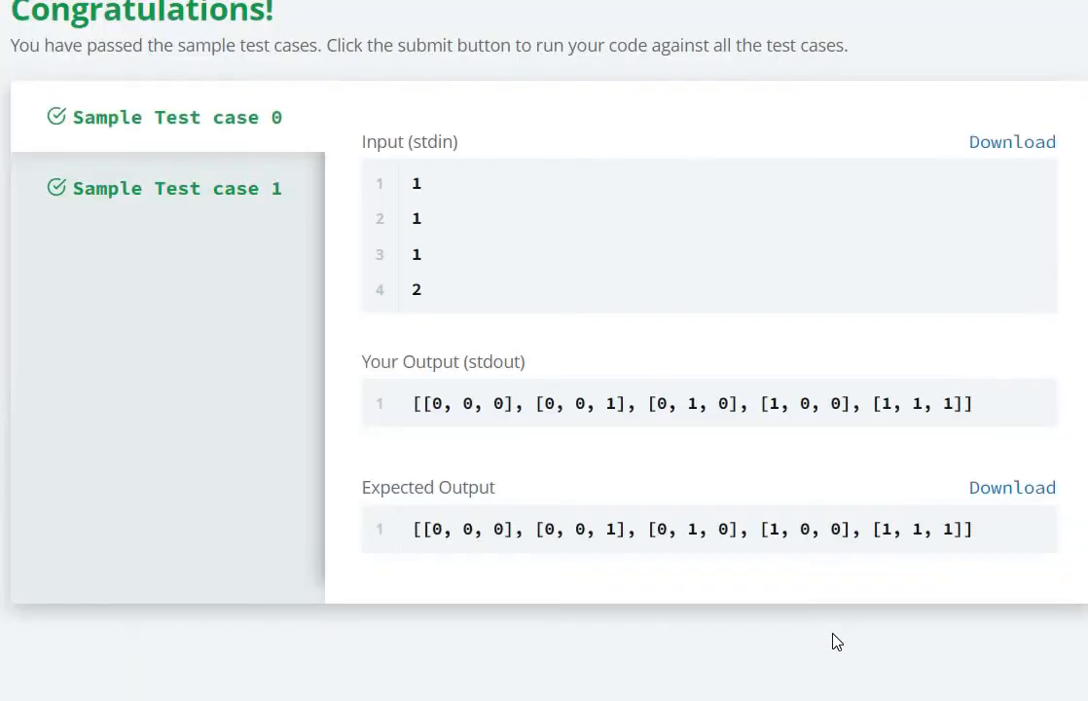
scroll(837, 641, up, 2)
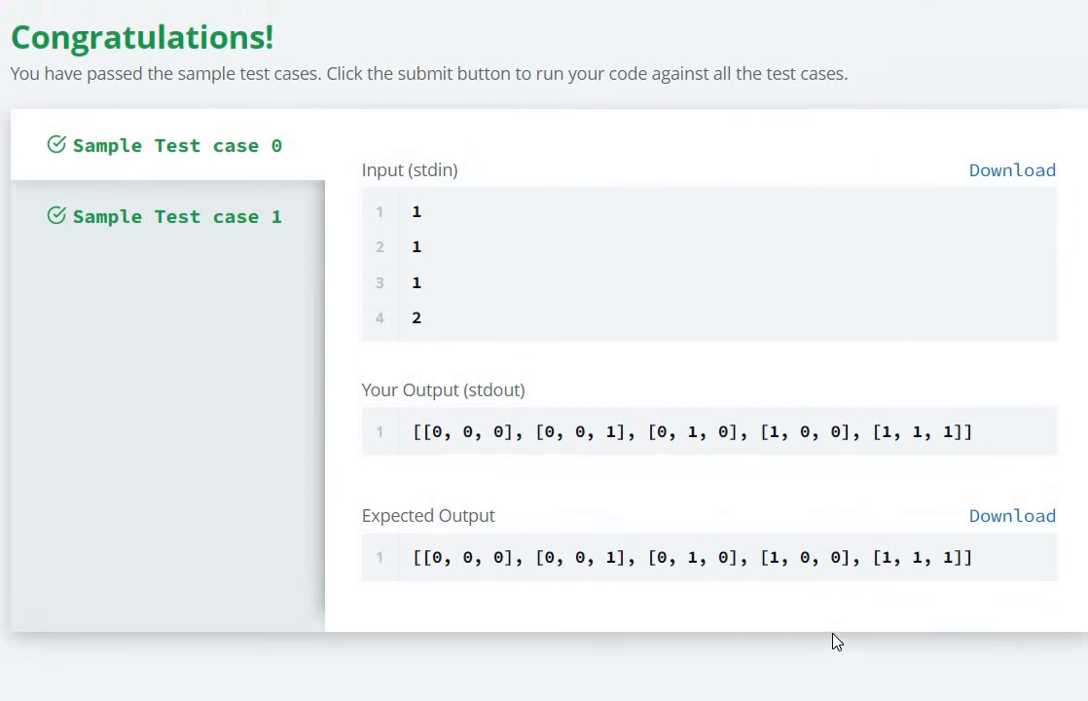
scroll(876, 545, up, 2)
scroll(933, 456, up, 2)
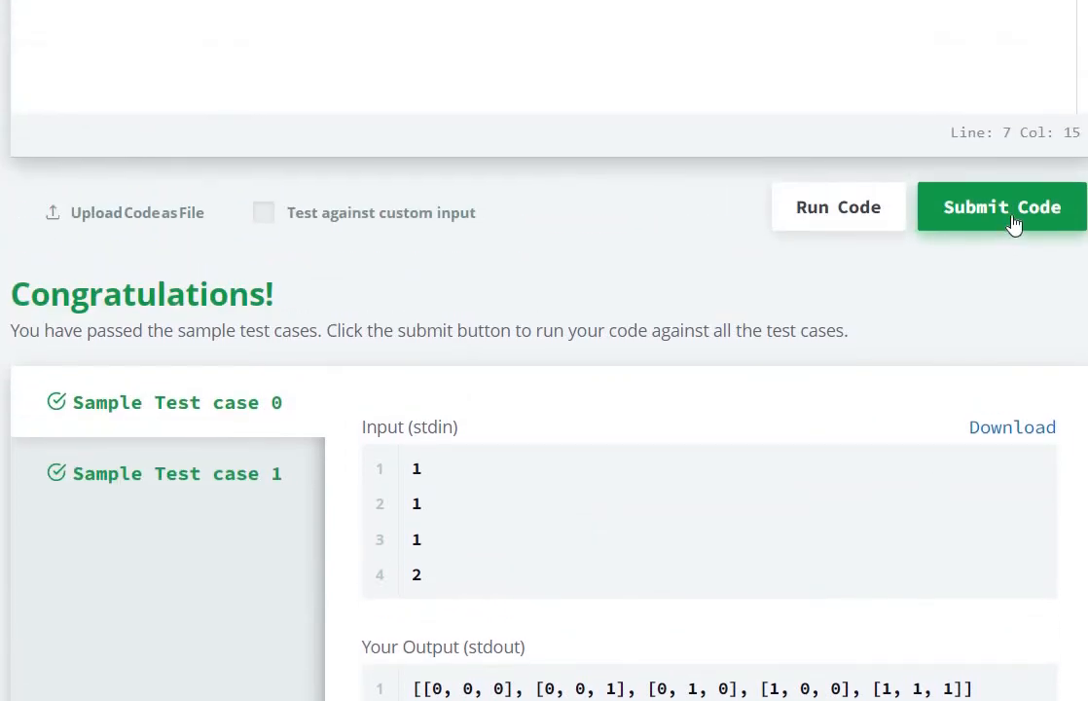
click(1012, 209)
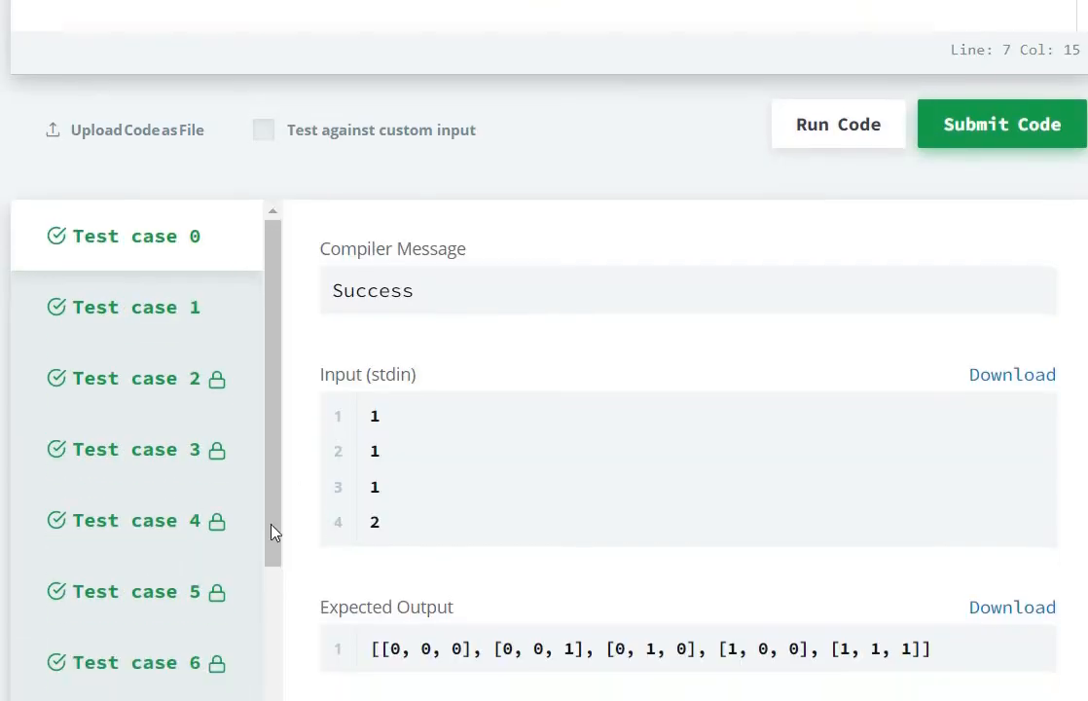
scroll(272, 458, up, 3)
scroll(273, 531, up, 3)
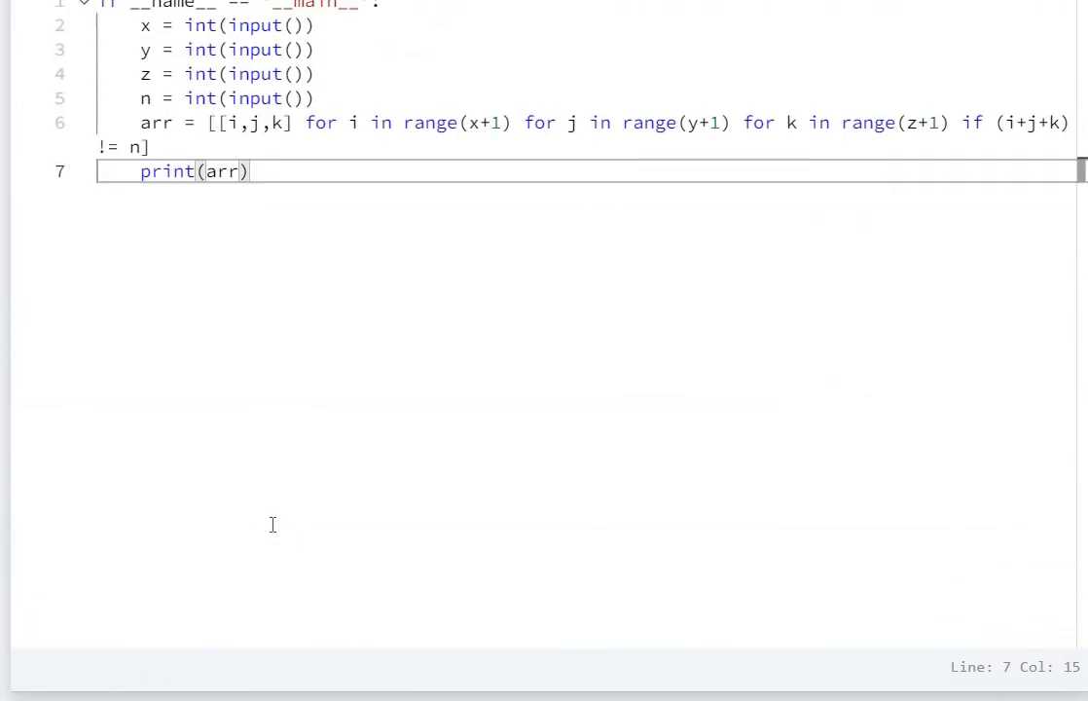
scroll(272, 530, up, 3)
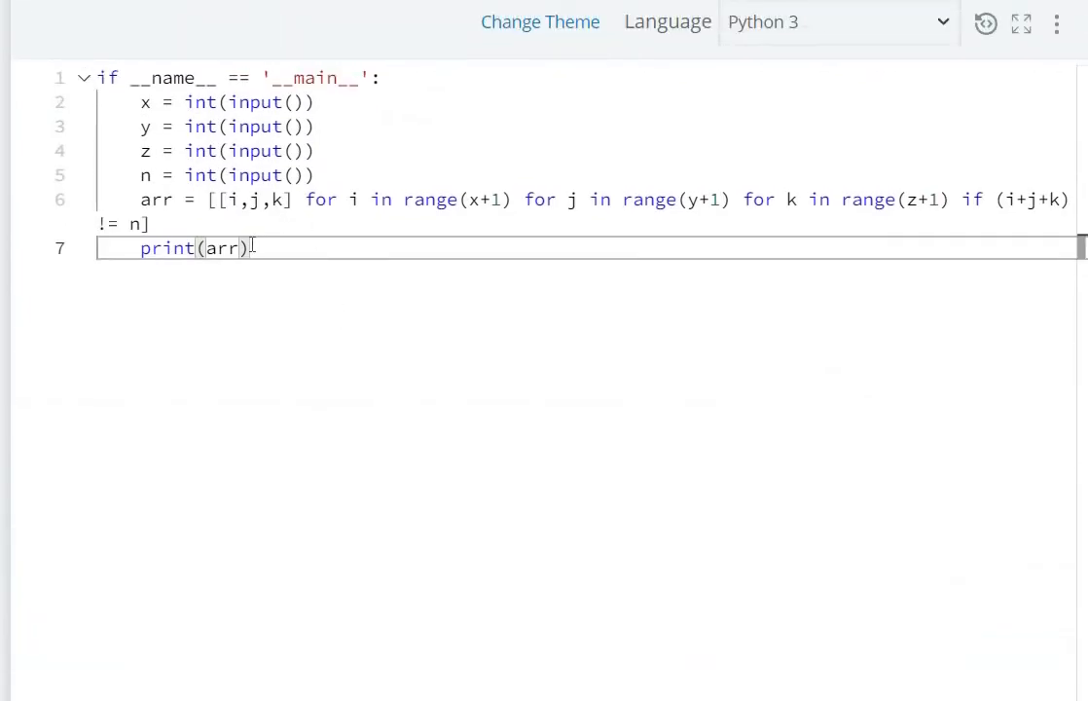
drag(251, 249, 142, 200)
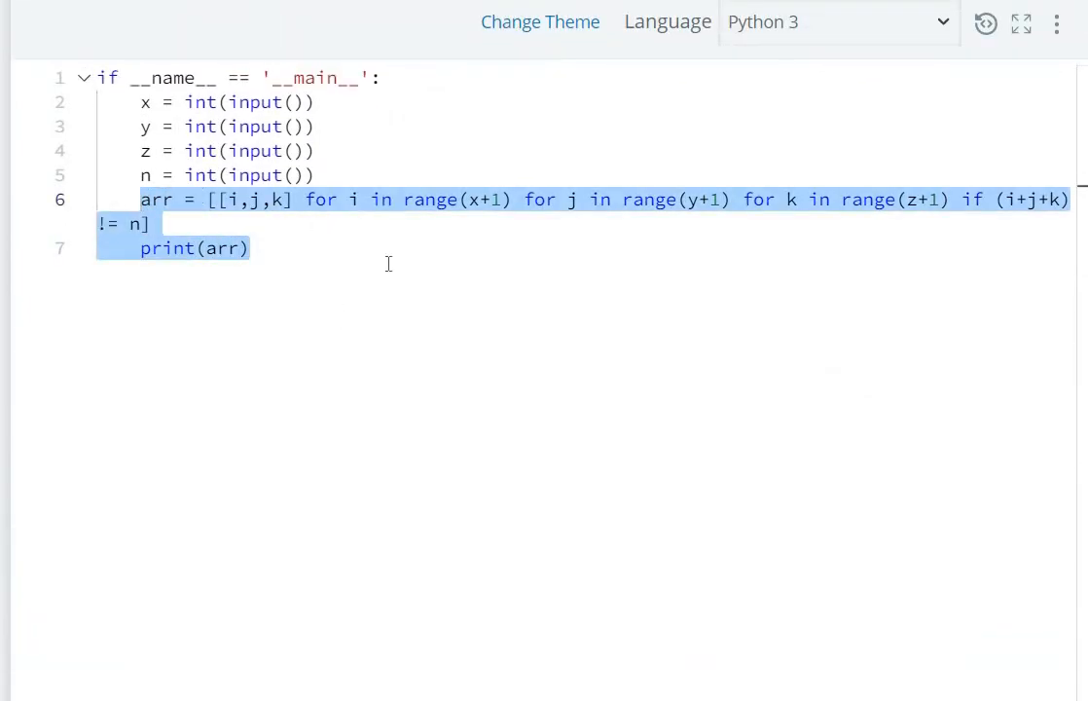